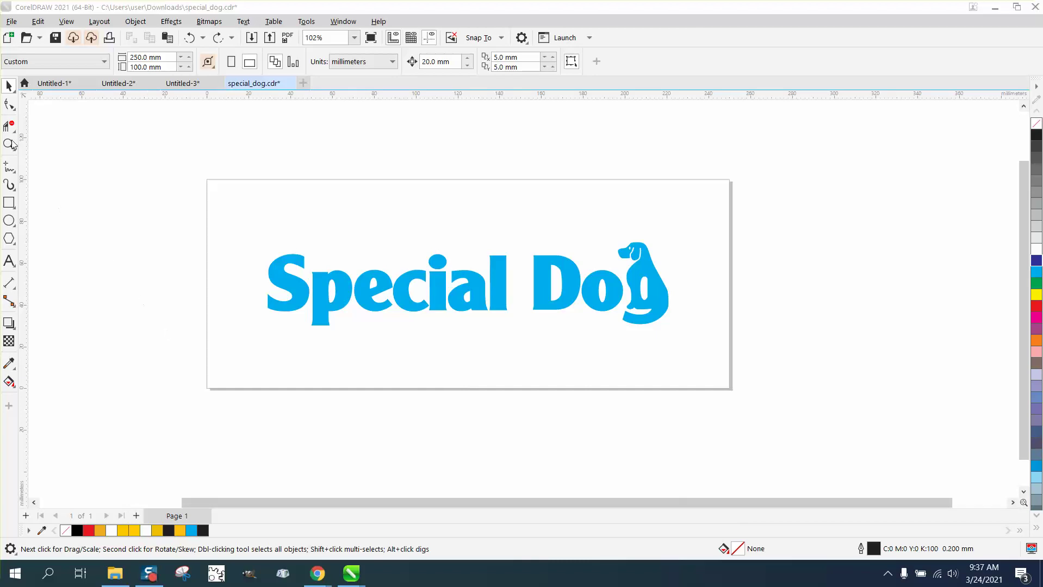
Zoom in on the Special Dog lettering and dog figure, then select the whole logo.
left_click(10, 144)
left_click_drag(251, 225, 668, 333)
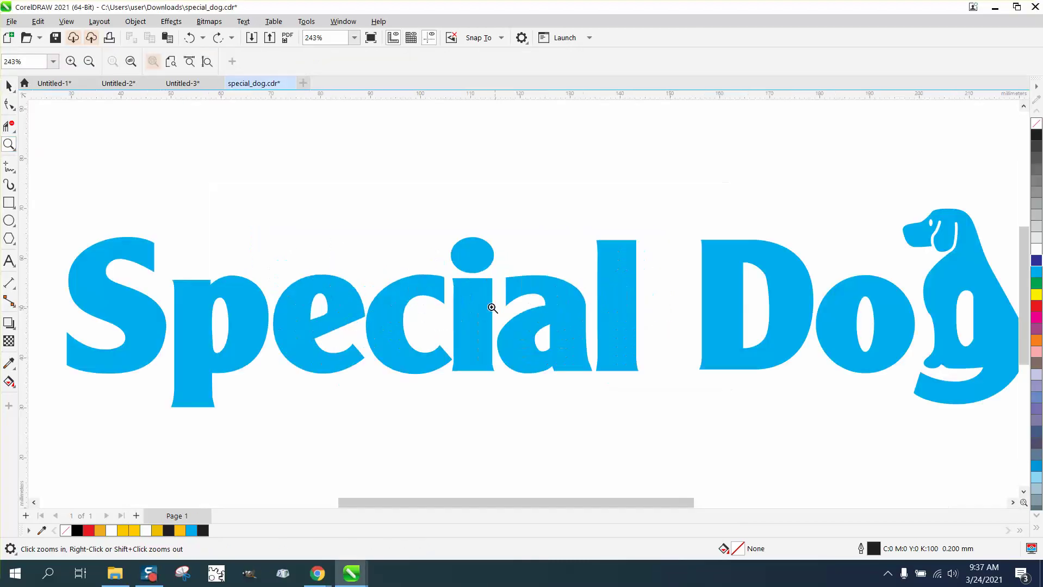
scroll(470, 301, "down", 2)
left_click_drag(688, 249, 846, 368)
scroll(542, 348, "down", 3)
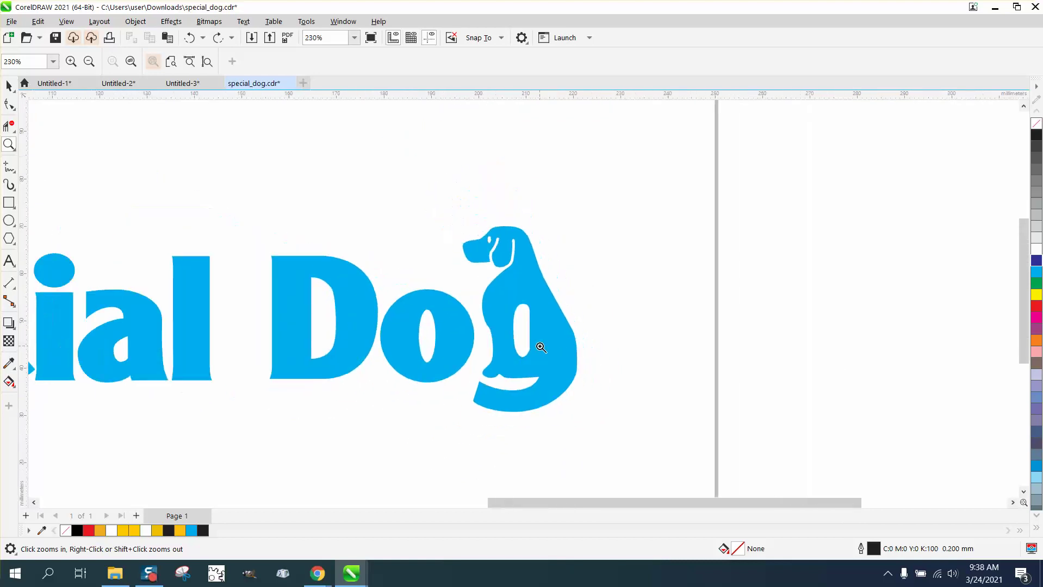
scroll(541, 348, "down", 3)
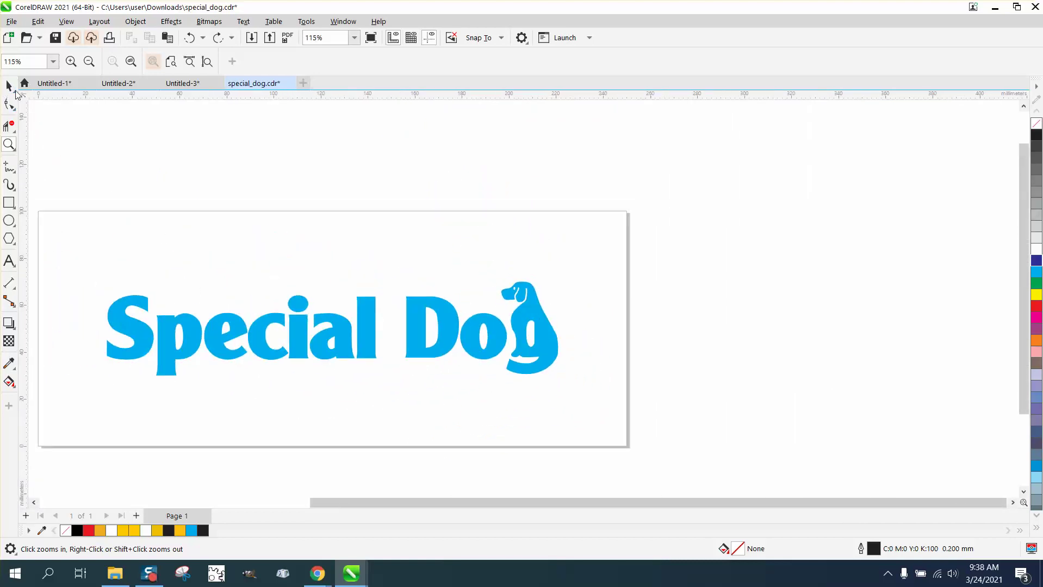
left_click(10, 86)
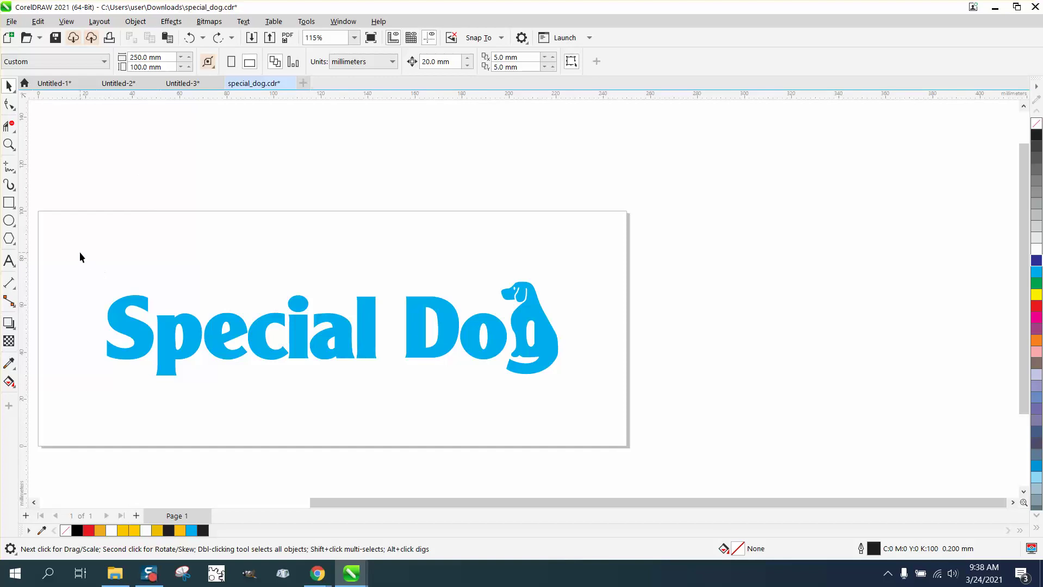
left_click_drag(79, 253, 607, 424)
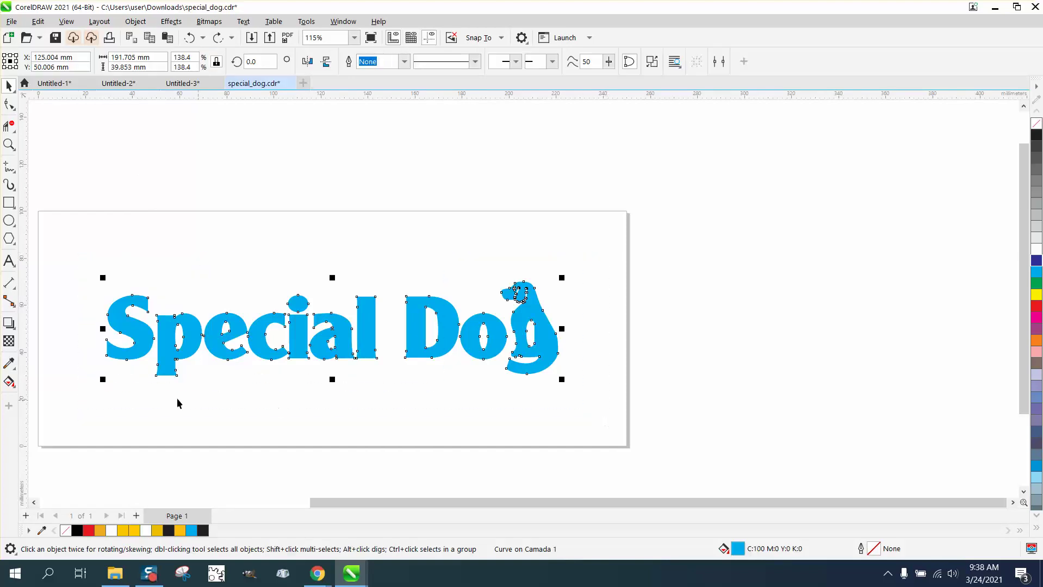
Apply a vertical fountain fill, dark blue at the top, with its midpoint shifted upward.
left_click(14, 387)
left_click(43, 380)
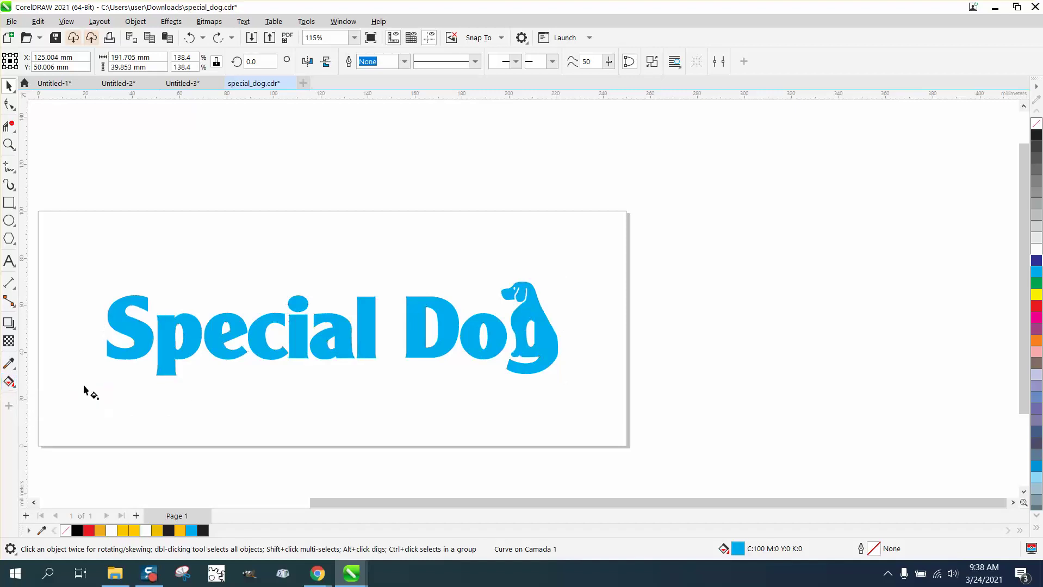
left_click_drag(166, 375, 165, 303)
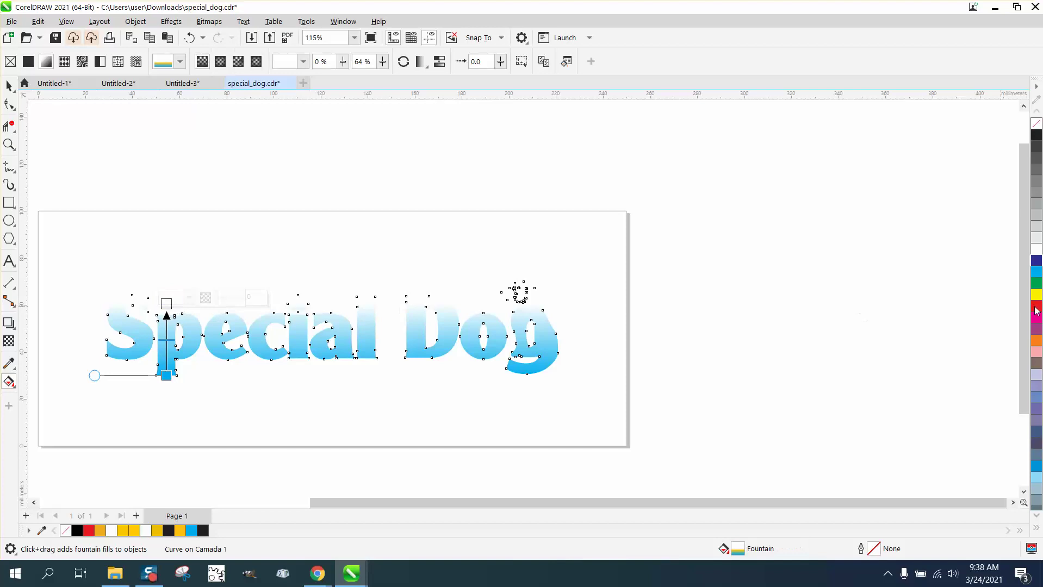
left_click_drag(1037, 262, 167, 304)
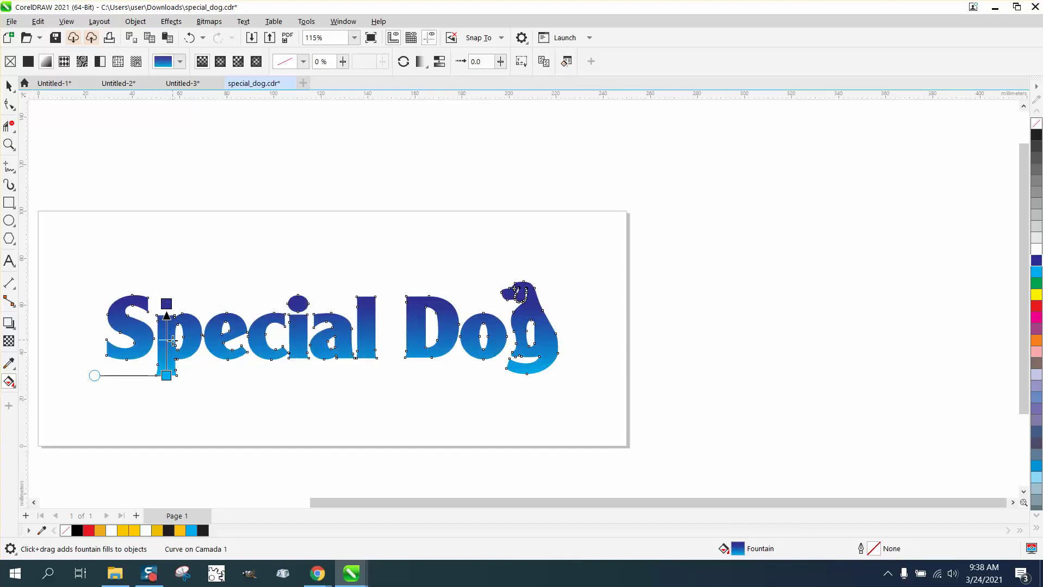
left_click_drag(174, 340, 175, 328)
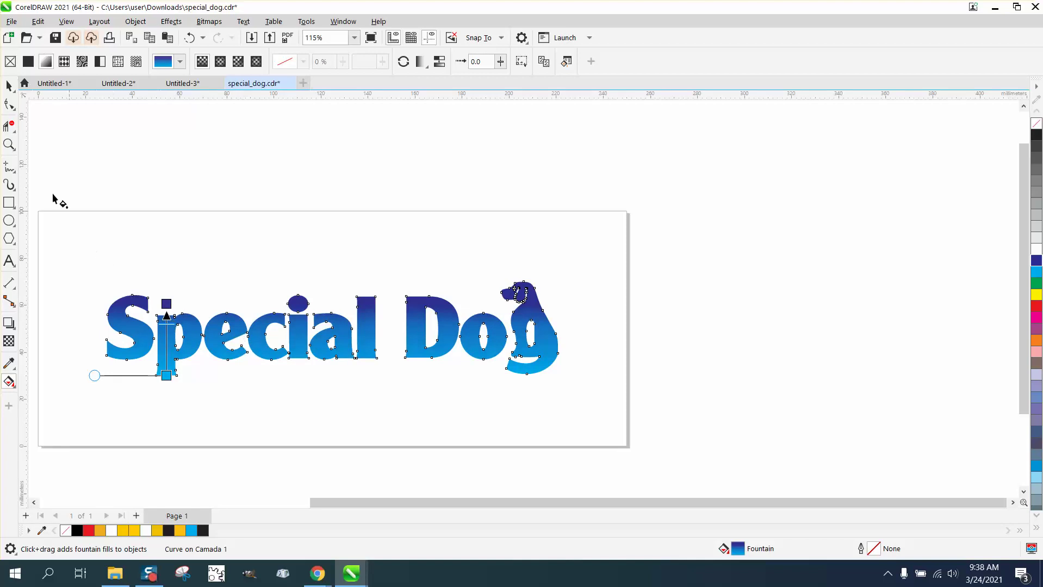
Move the logo slightly up and right and reselect it.
left_click(9, 85)
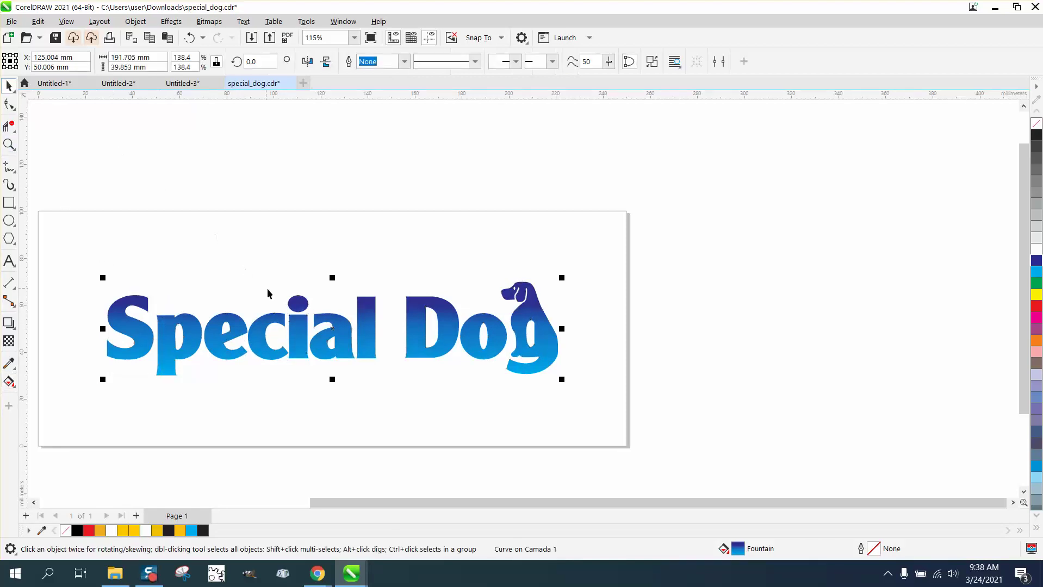
left_click_drag(336, 336, 356, 317)
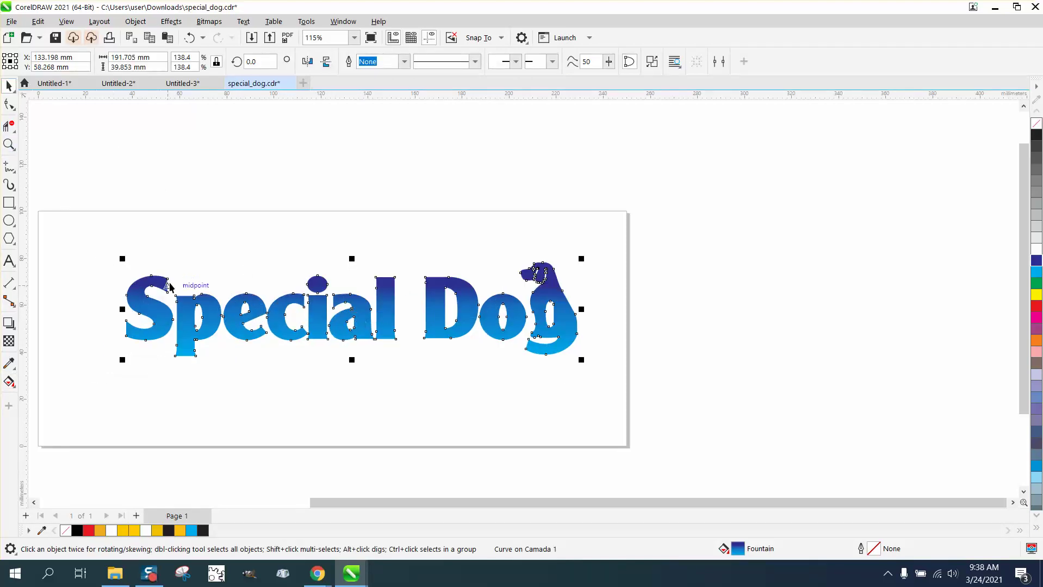
left_click_drag(100, 240, 645, 401)
scroll(644, 396, "down", 2)
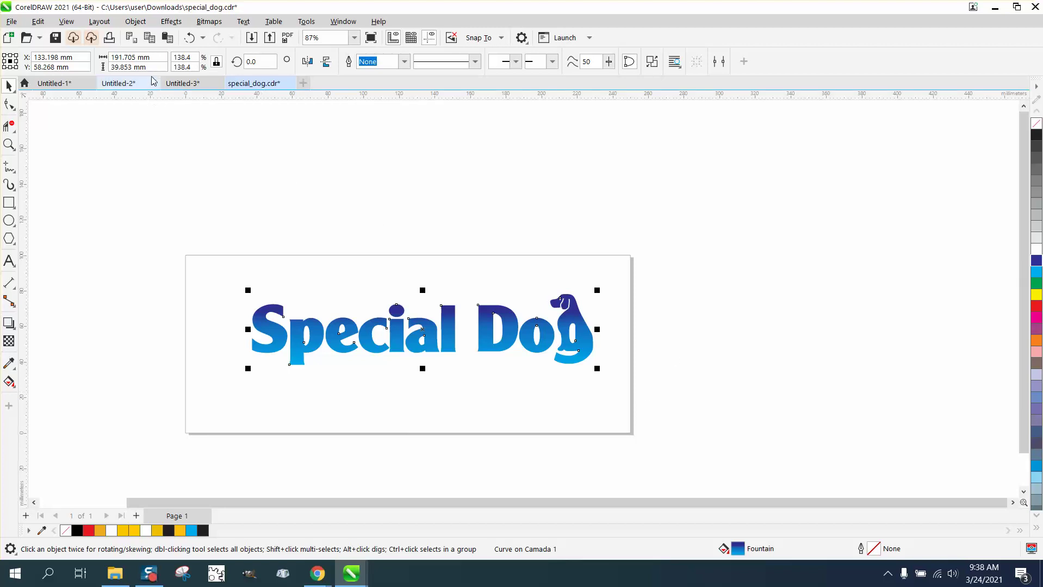
Set the document nudge distance to 45 mm.
left_click(230, 125)
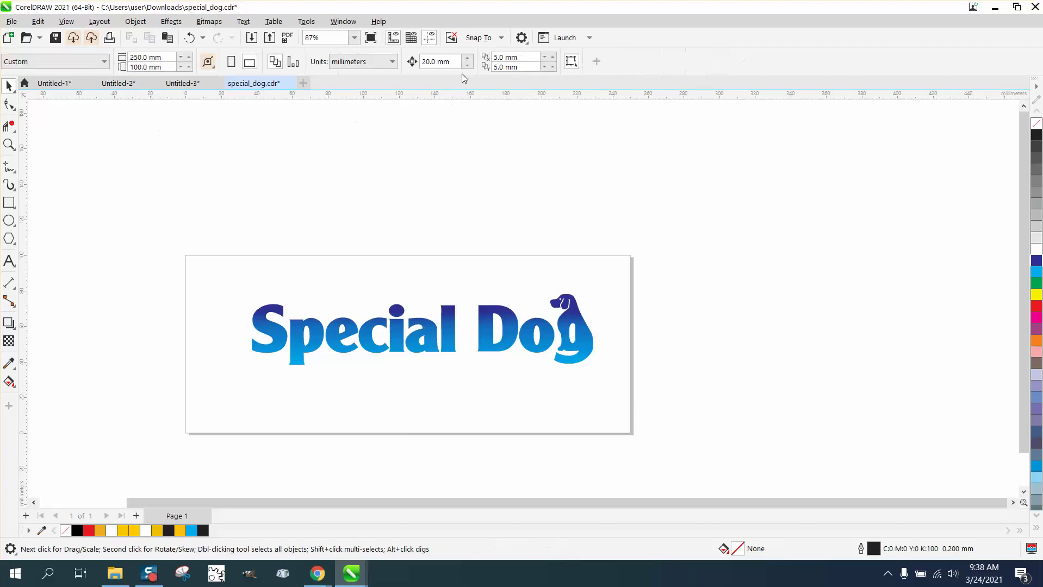
left_click(435, 64)
type("45")
key("Return")
Duplicate the logo 45 mm upward, with no fill and a black outline.
left_click(445, 328)
key("ctrl+d")
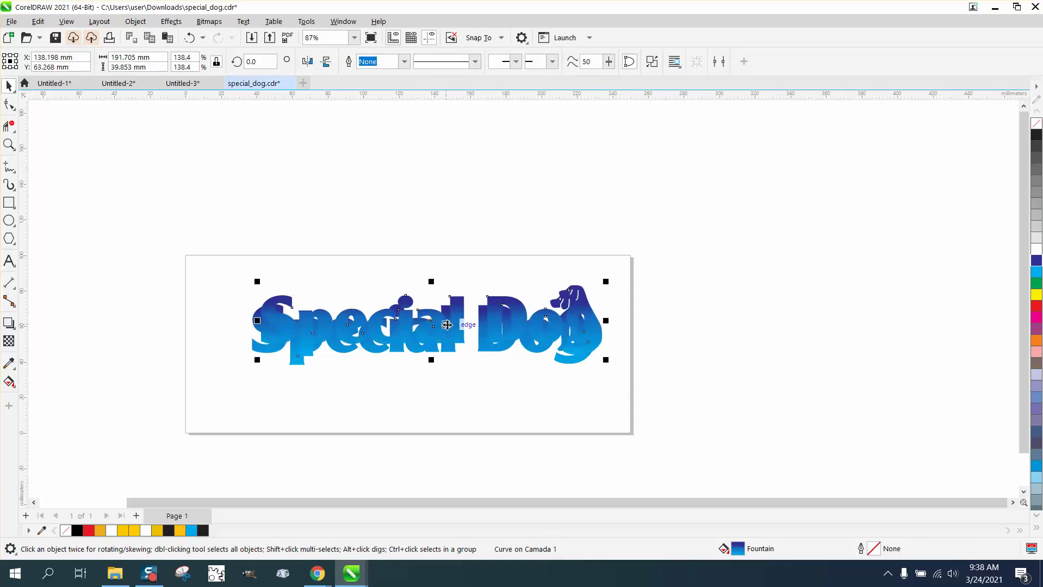
key("Up")
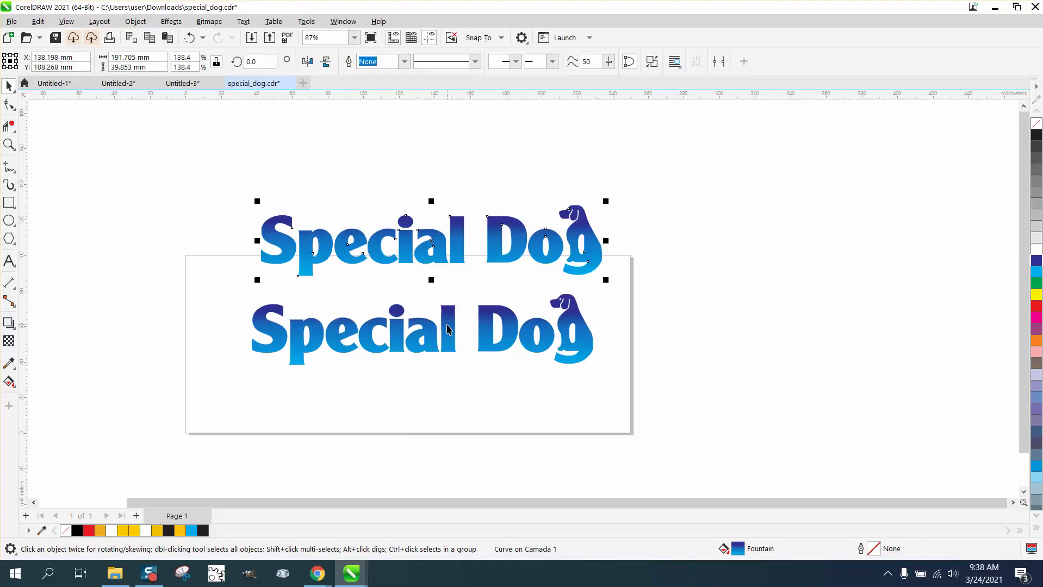
left_click(1039, 126)
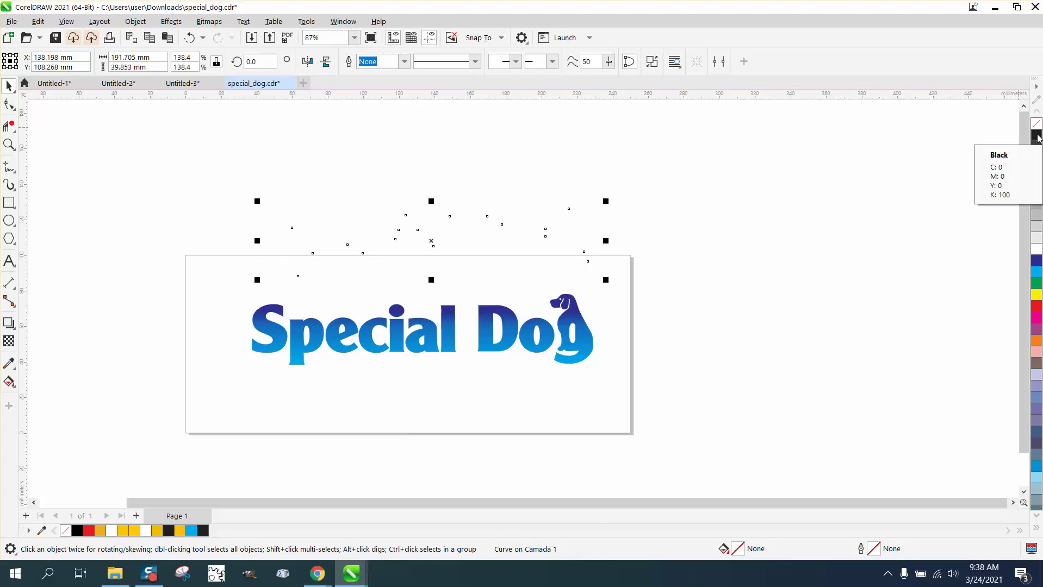
right_click(1039, 137)
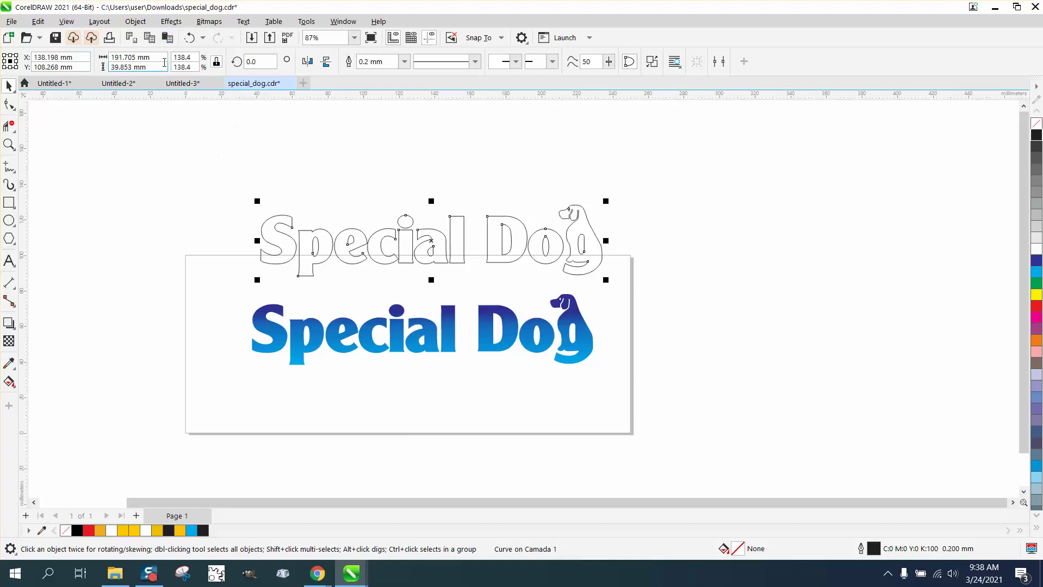
Add a rounded 4.0 mm outside contour around the outlined copy.
left_click(169, 22)
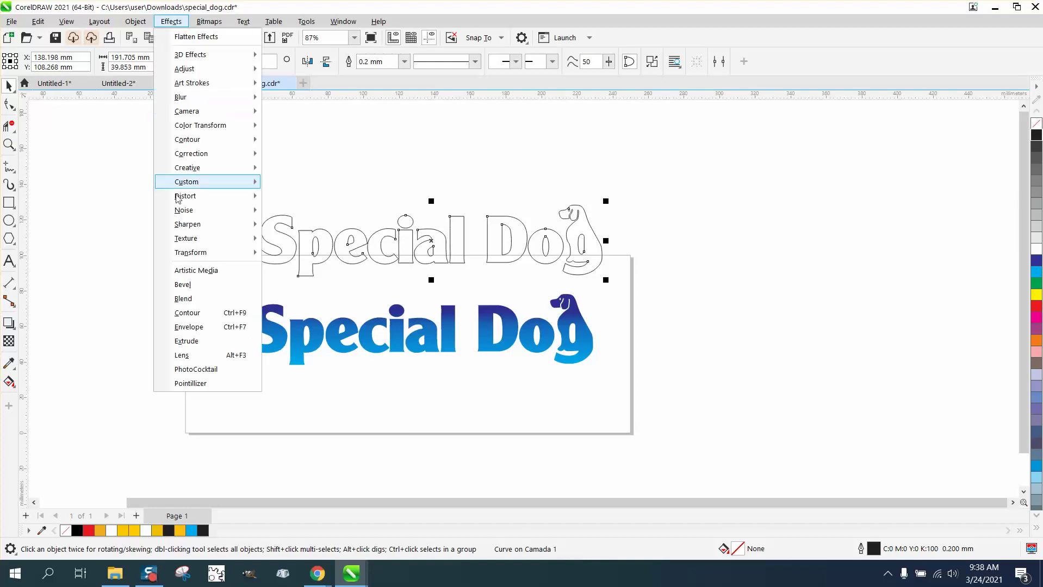
left_click(190, 316)
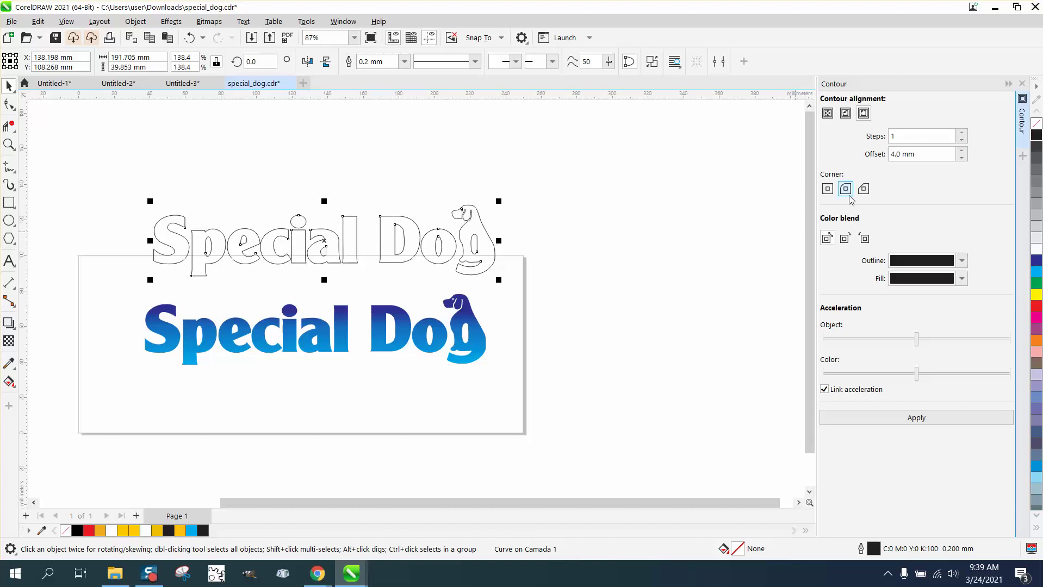
left_click(914, 418)
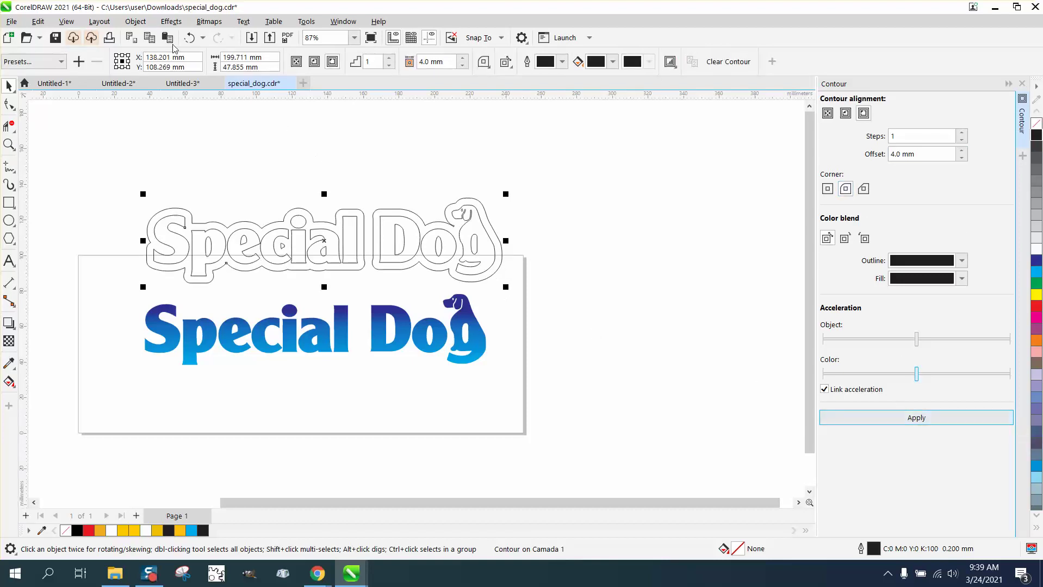
Break the contour apart and move the contour shape down around the blue logo.
left_click(136, 21)
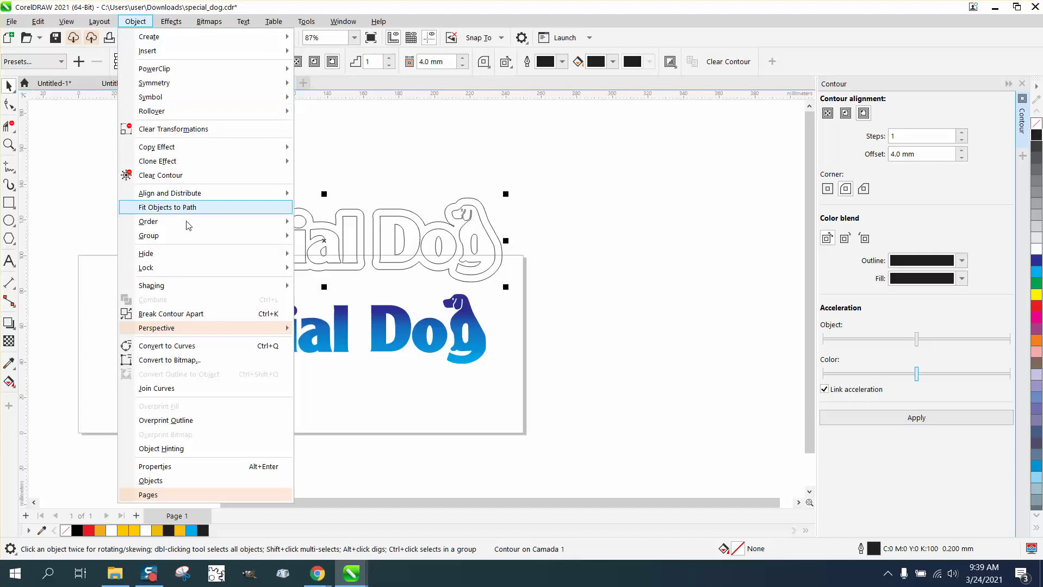
left_click(205, 315)
left_click(341, 213)
left_click(351, 212)
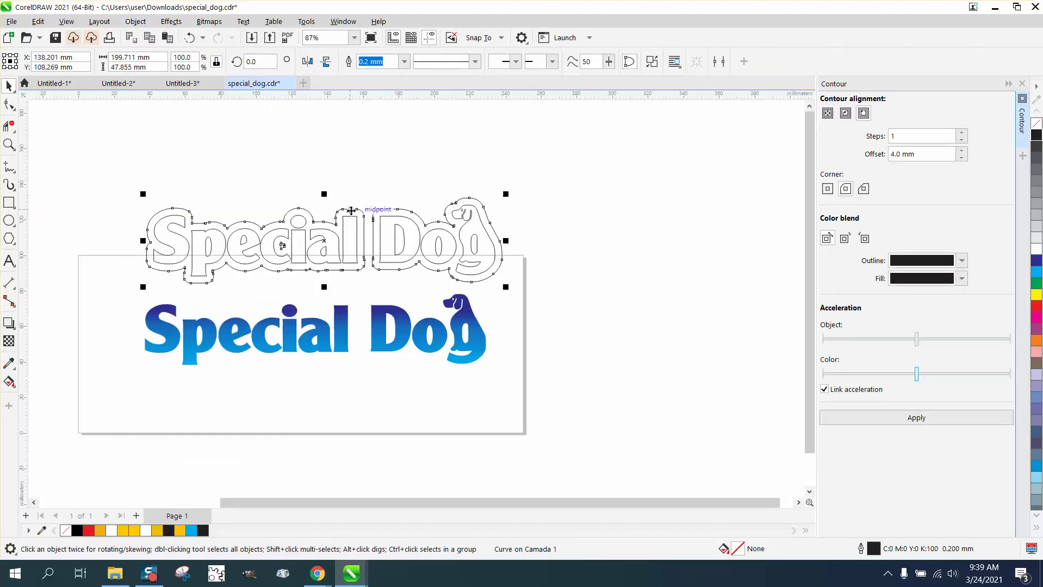
left_click_drag(351, 211, 351, 291)
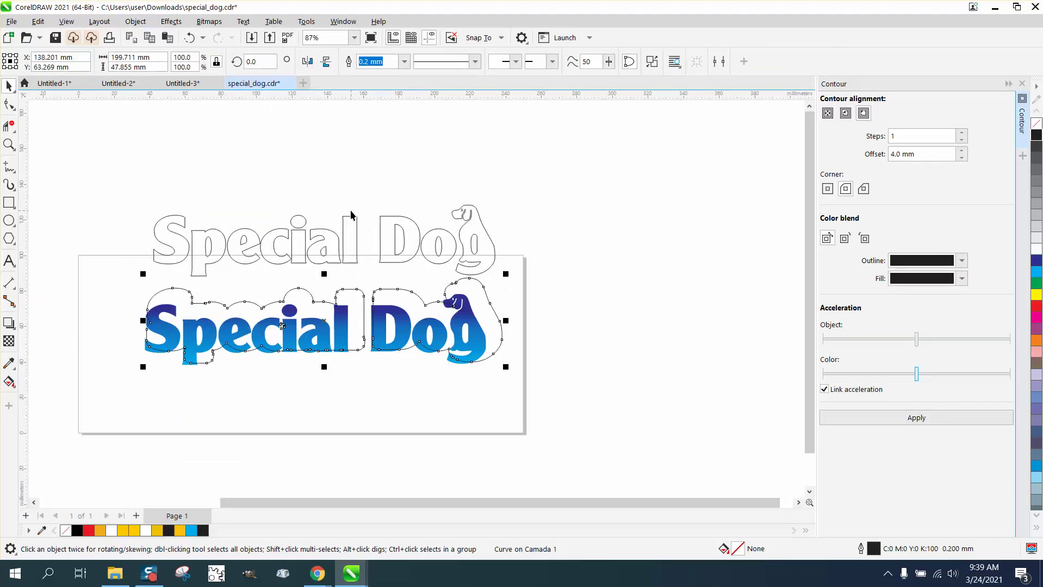
key("ctrl+r")
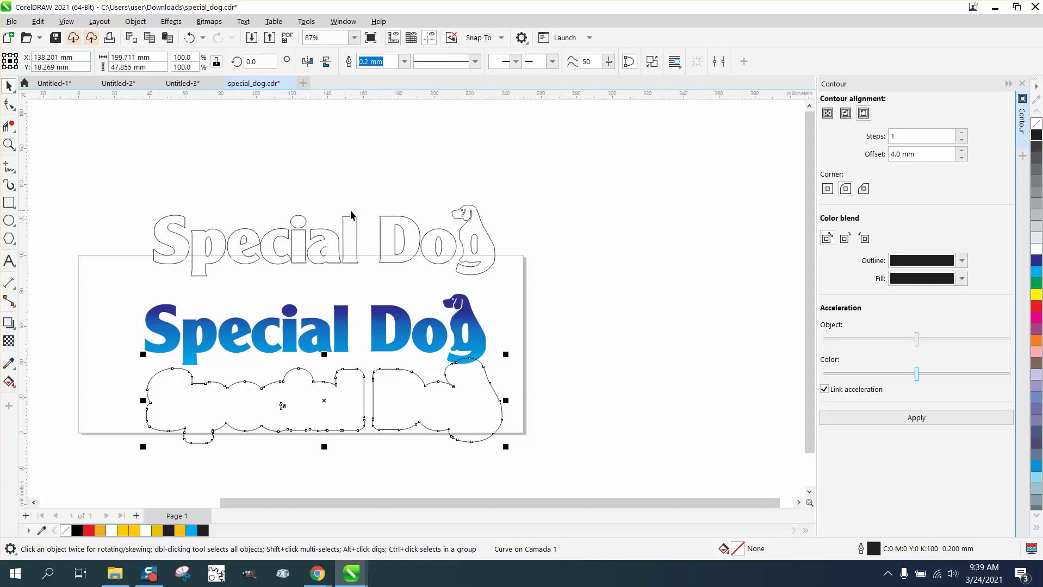
key("ctrl+z")
key("ctrl+z")
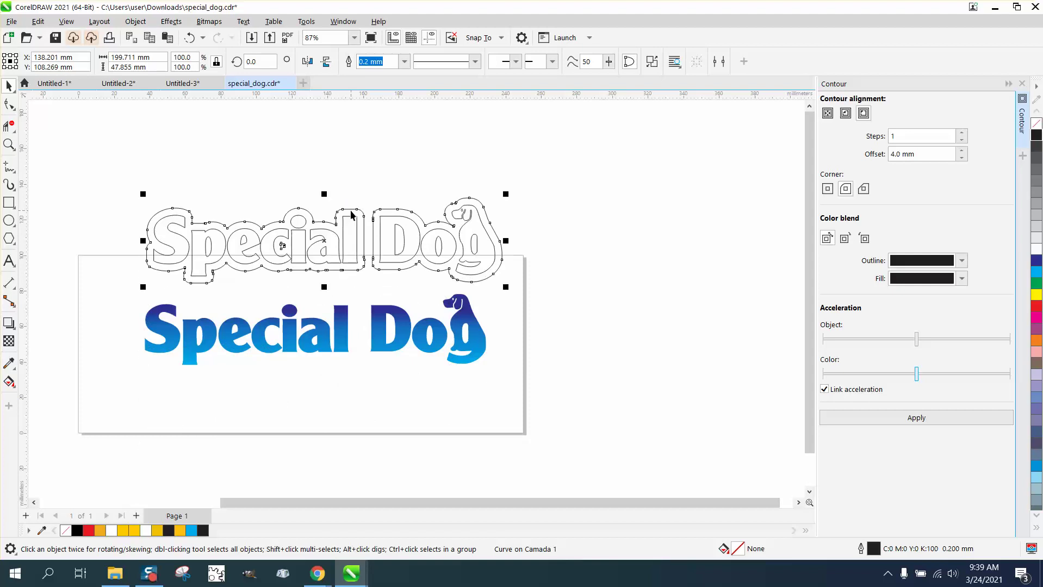
key("ctrl+z")
key("ctrl+z")
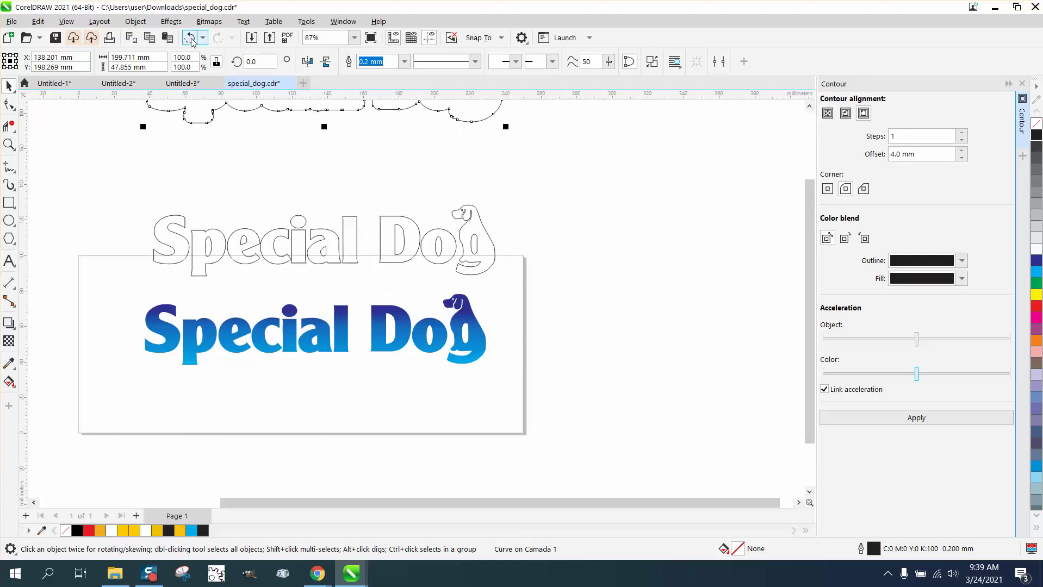
Undo the contour, outline changes and duplicate, leaving only the gradient logo.
left_click(192, 42)
left_click(192, 42)
left_click(192, 43)
left_click(192, 42)
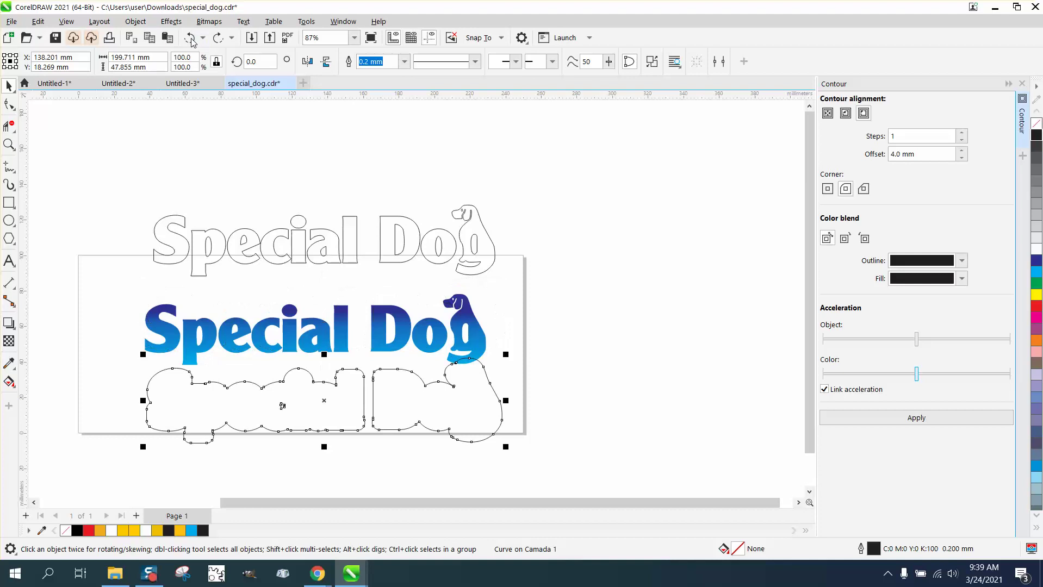
left_click(192, 42)
left_click(192, 43)
left_click(191, 43)
left_click(191, 42)
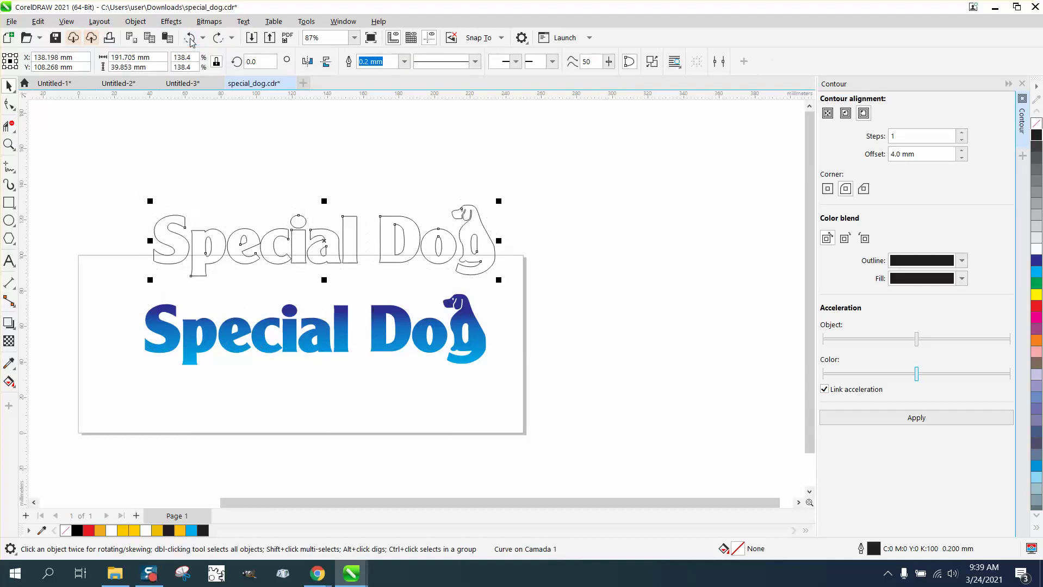
left_click(190, 42)
left_click(191, 42)
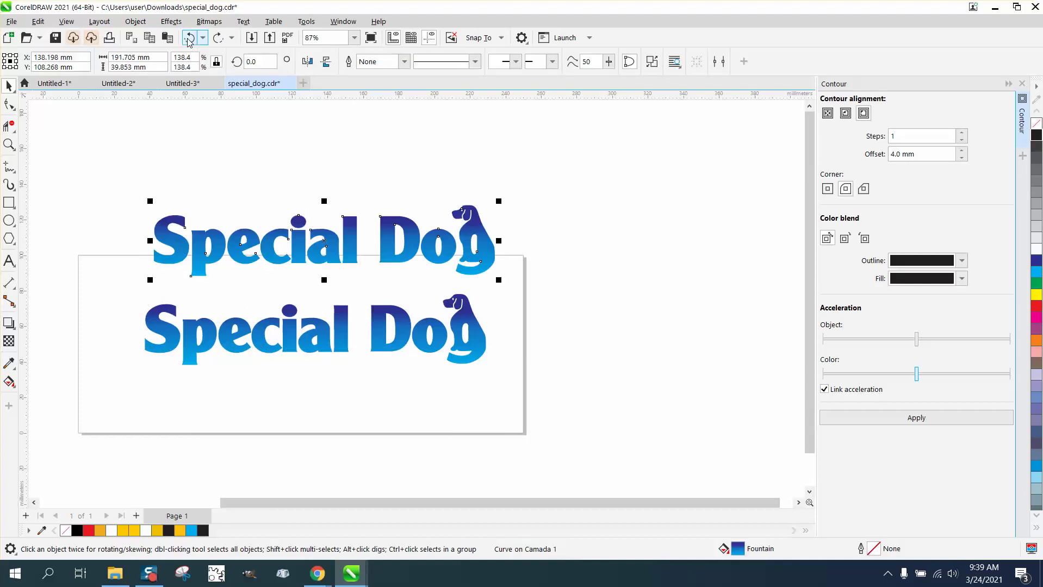
left_click(190, 42)
left_click(189, 42)
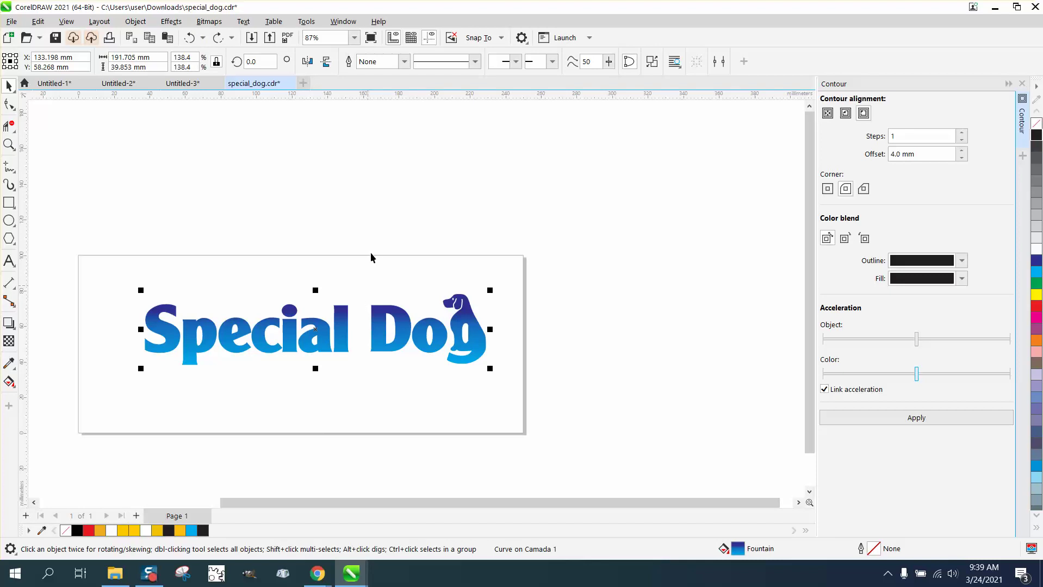
Set the horizontal and vertical duplicate distance to 0 mm.
left_click(375, 197)
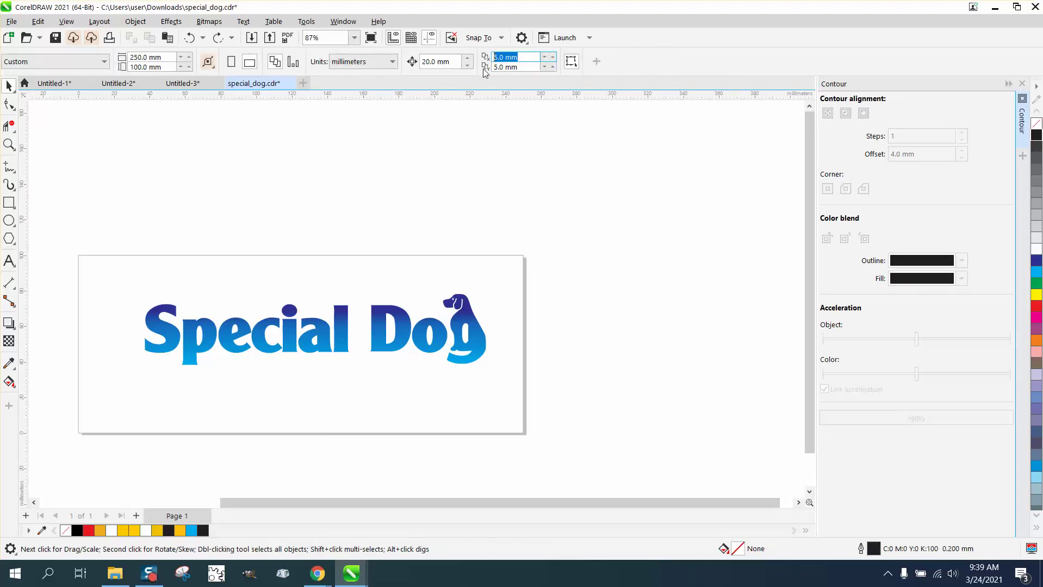
type("0")
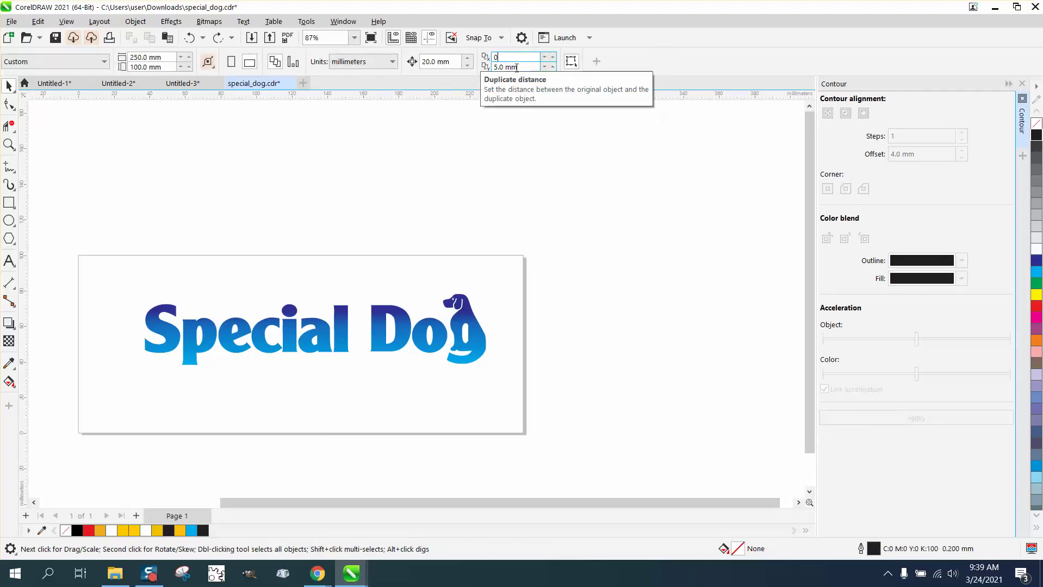
key("Tab")
type("0")
key("Return")
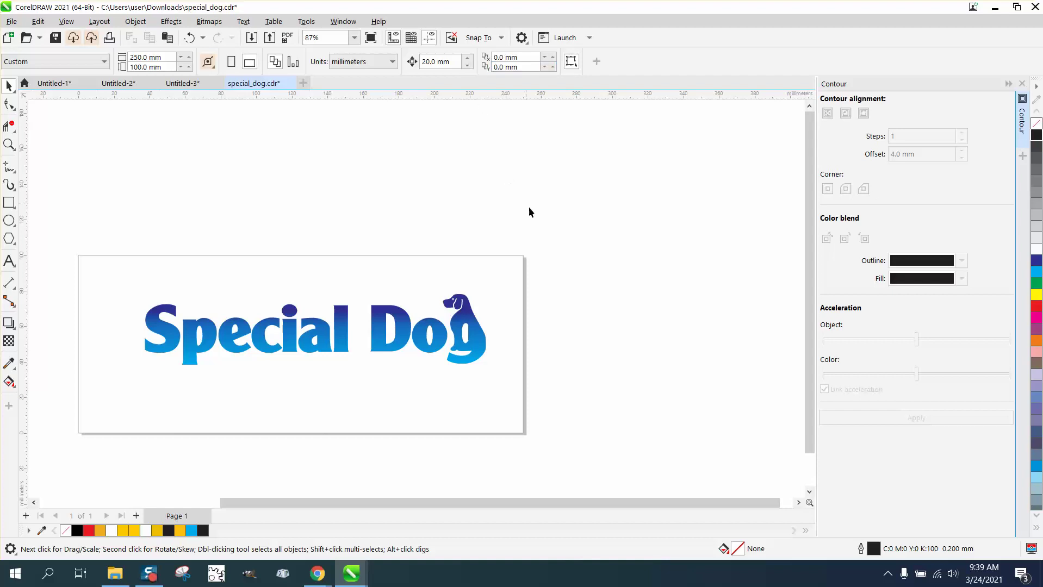
Duplicate the blue lettering above the original, with no fill and a black outline.
left_click(476, 323)
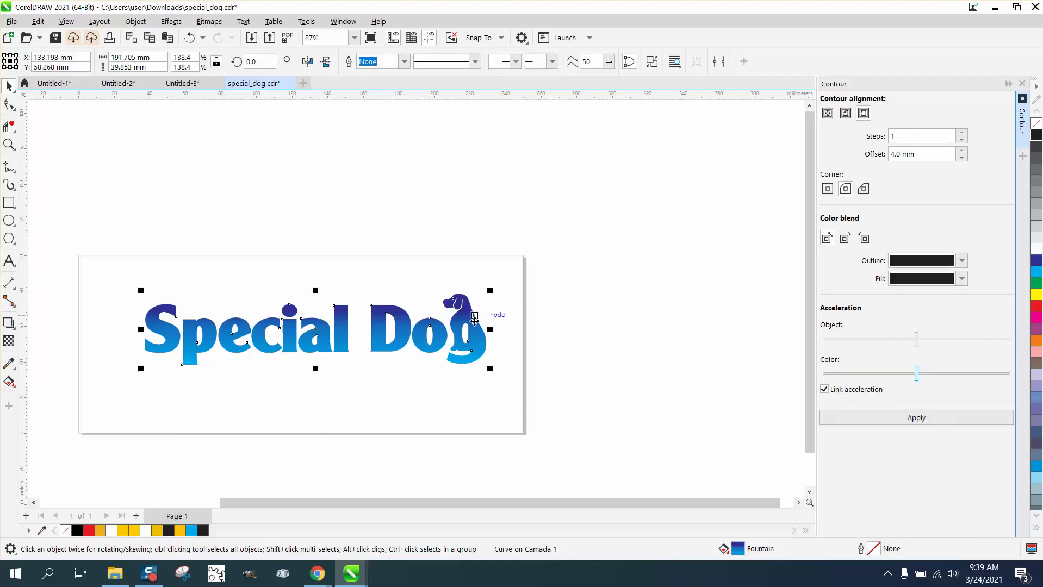
key("ctrl+d")
key("Up")
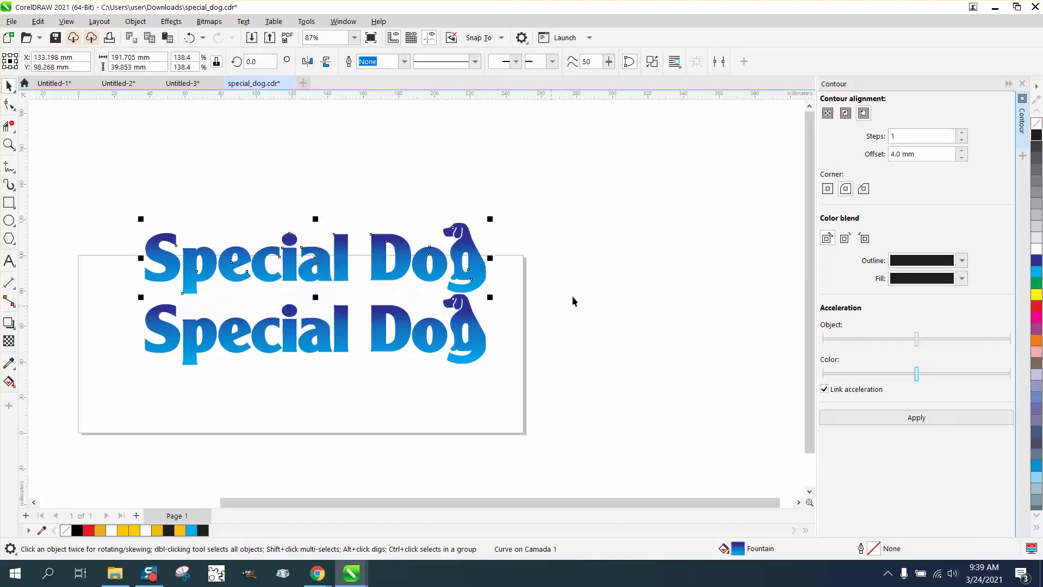
left_click(1037, 124)
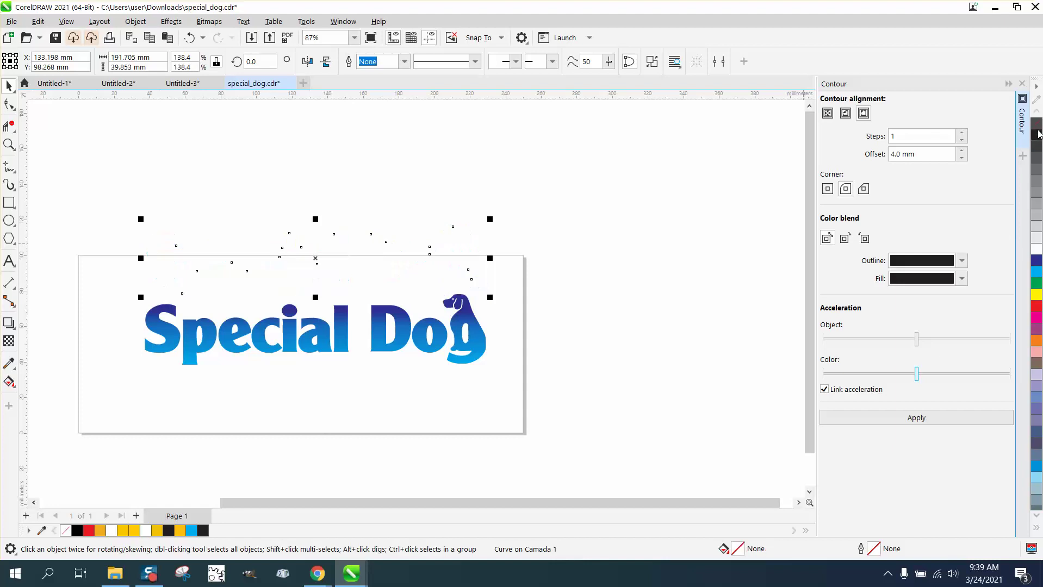
right_click(1037, 135)
Add a 4 mm outside contour to the copy, break it apart, and move it below the blue lettering.
left_click(170, 21)
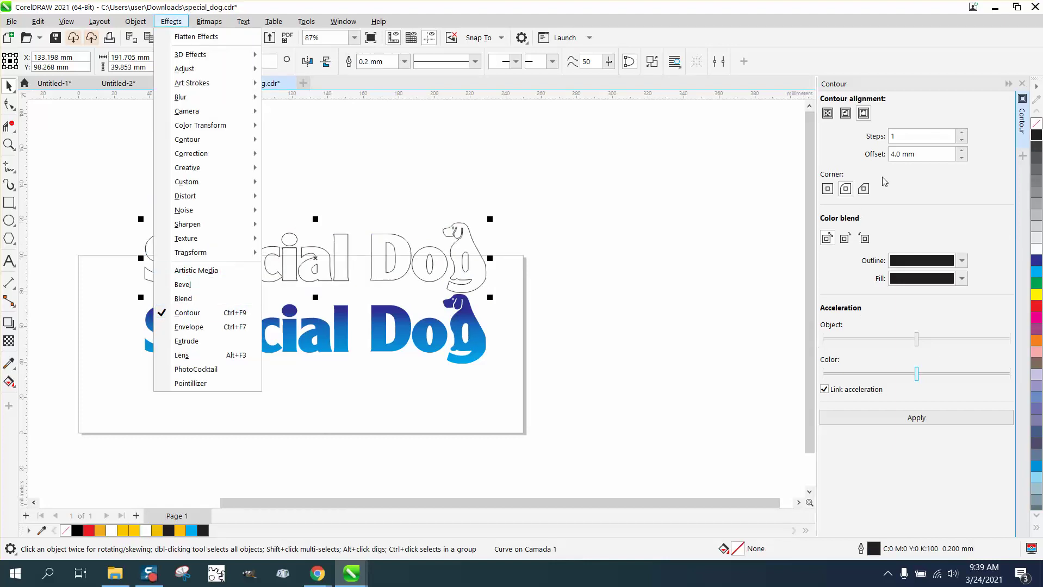
left_click(906, 417)
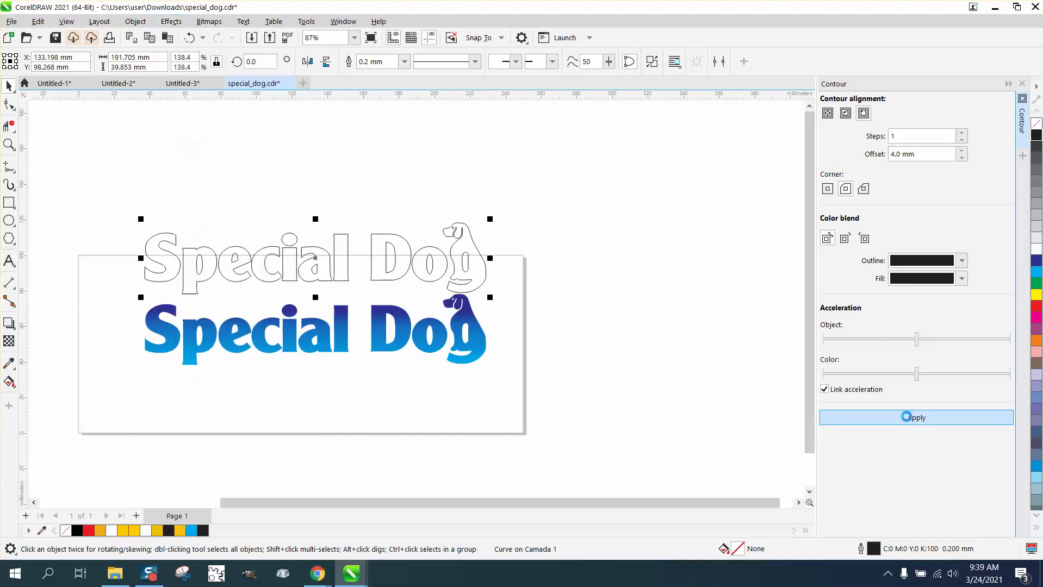
left_click(136, 21)
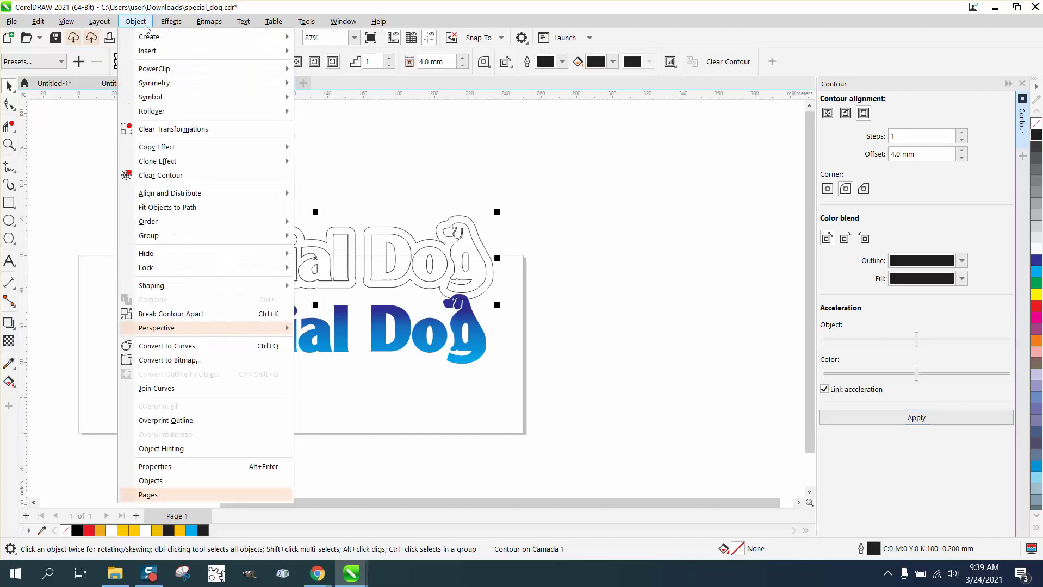
left_click(199, 313)
left_click(334, 228)
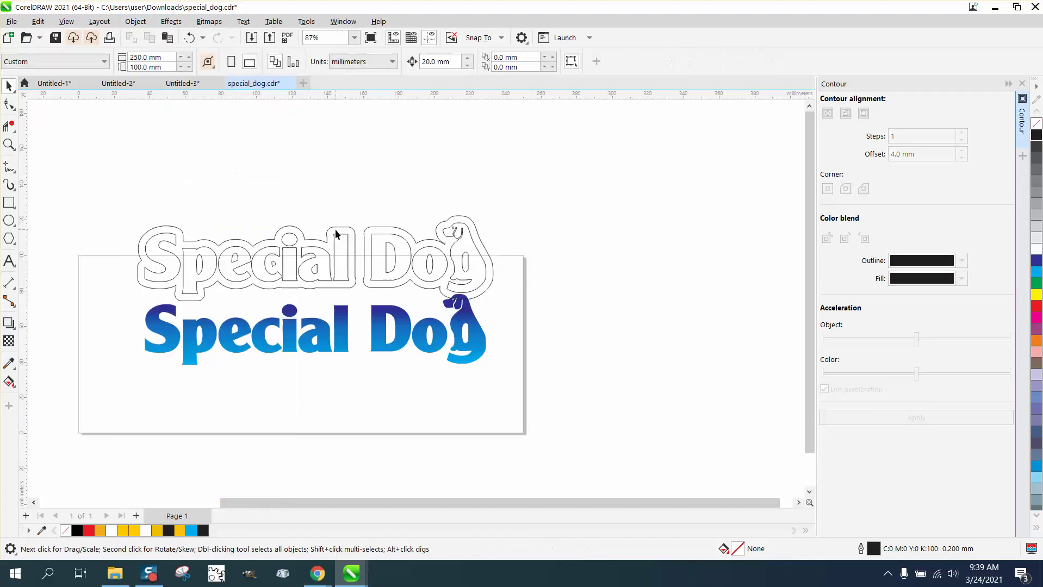
key("Down")
key("Down")
key("Down")
key("Down")
key("Down")
key("Down")
key("Down")
key("Down")
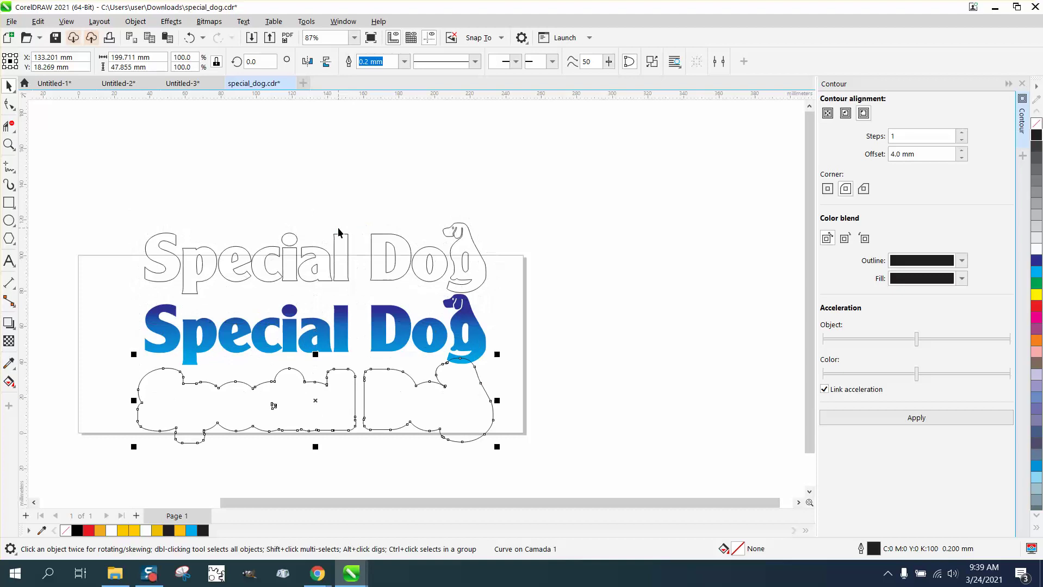
Break the lower contour curve into pieces and delete the tiny stray piece.
left_click(272, 404)
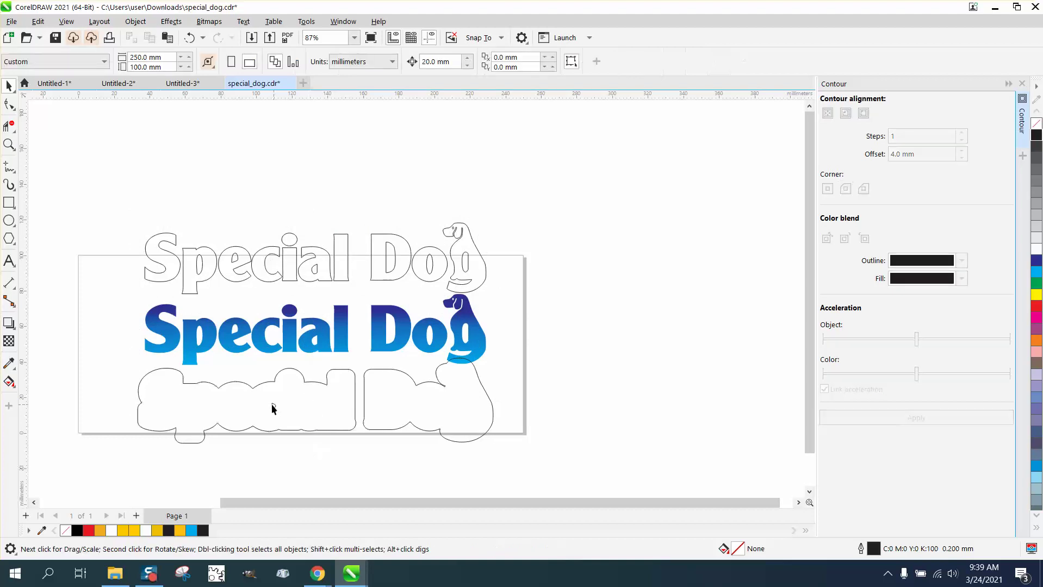
left_click(271, 430)
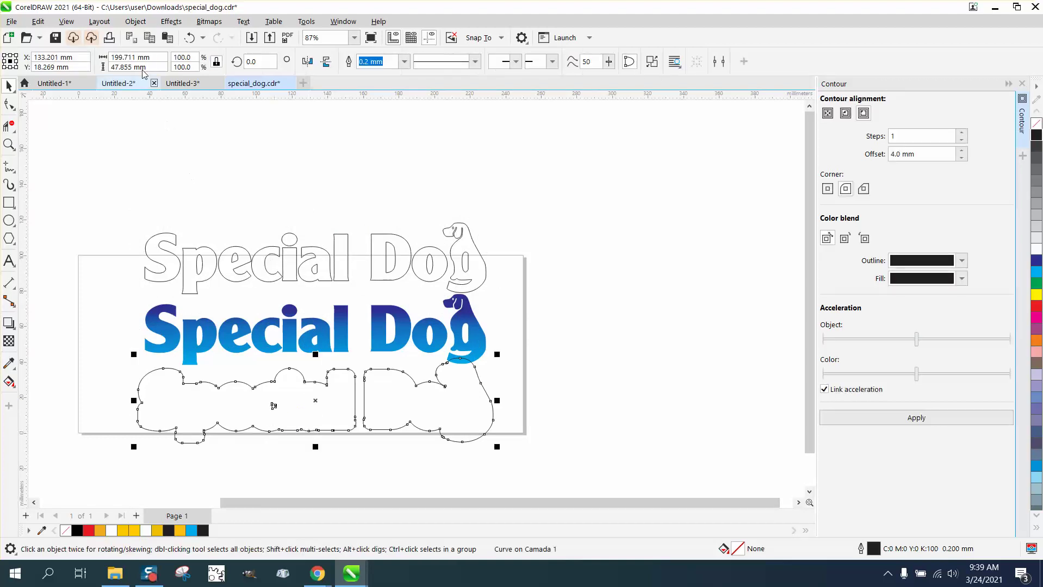
left_click(135, 21)
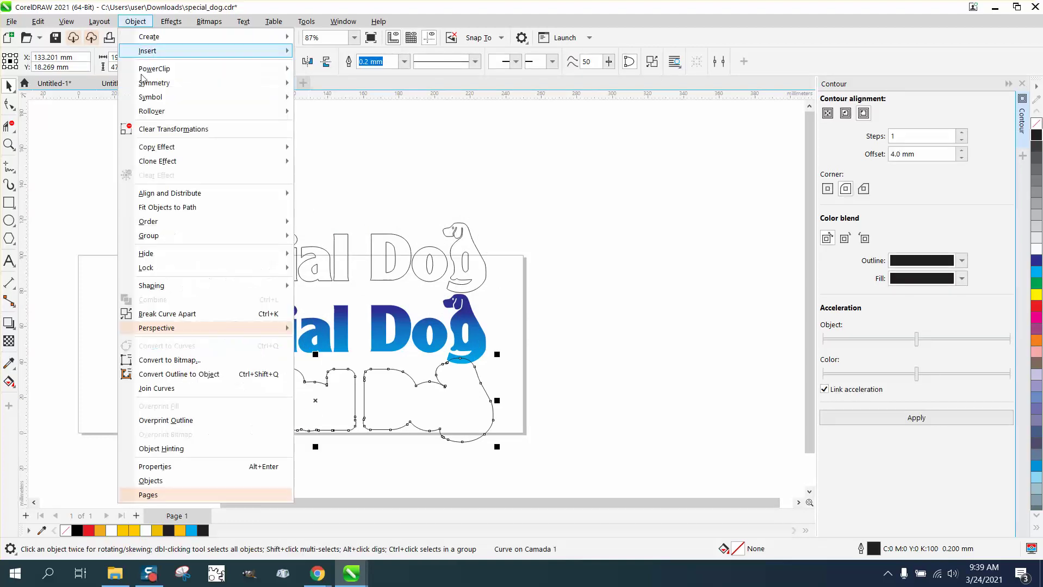
left_click(159, 315)
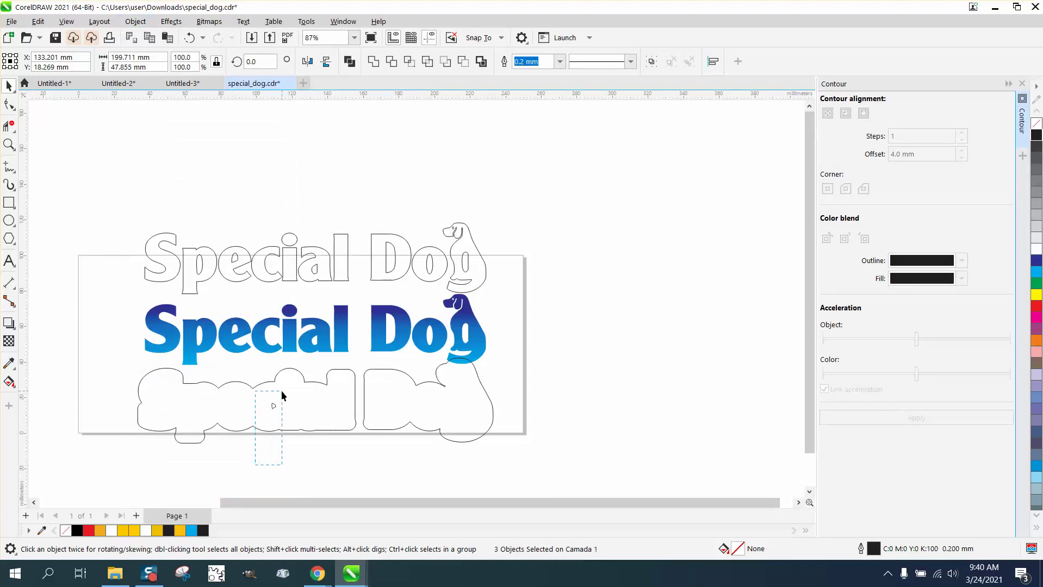
left_click(285, 400)
key("Delete")
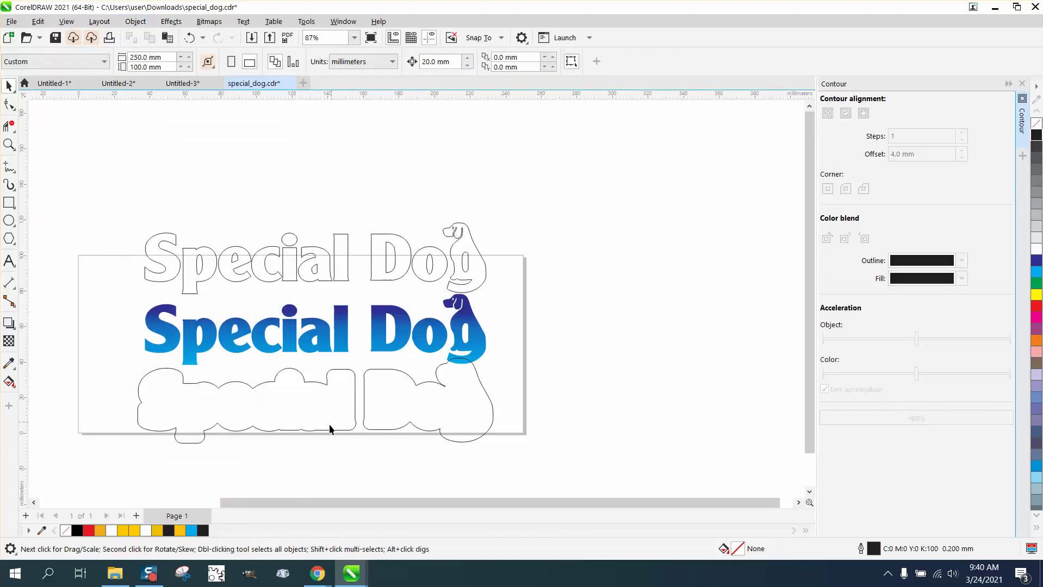
Fill the Dog and Special contour shapes with black, then select the blue lettering.
left_click(460, 440)
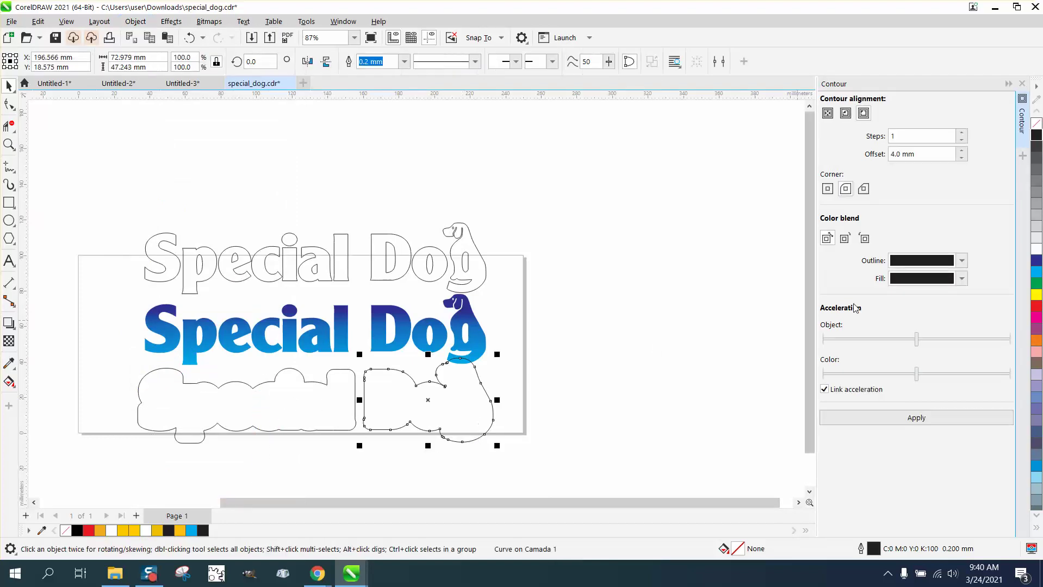
left_click(1036, 136)
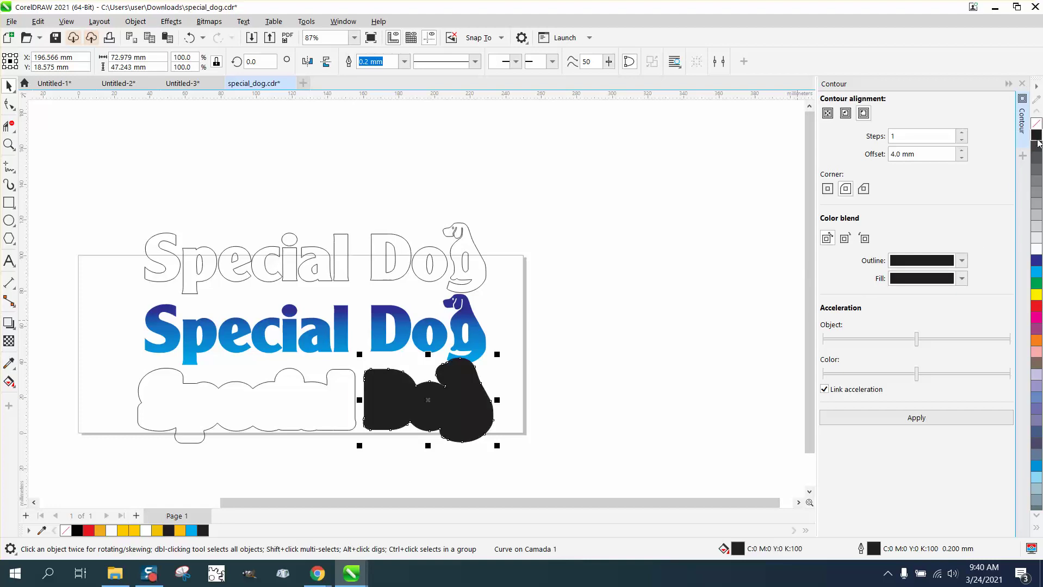
left_click(356, 403)
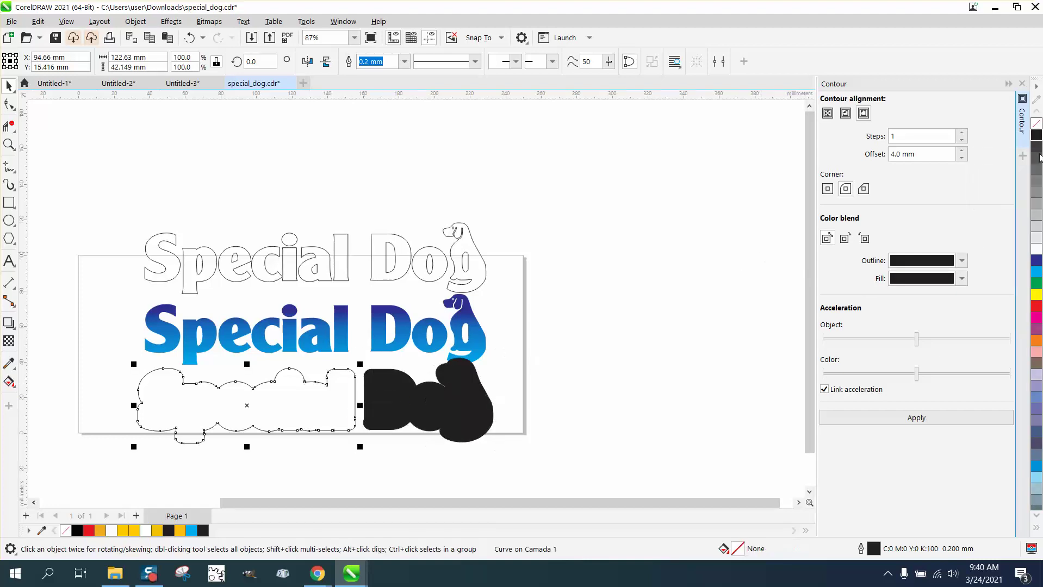
left_click(1036, 135)
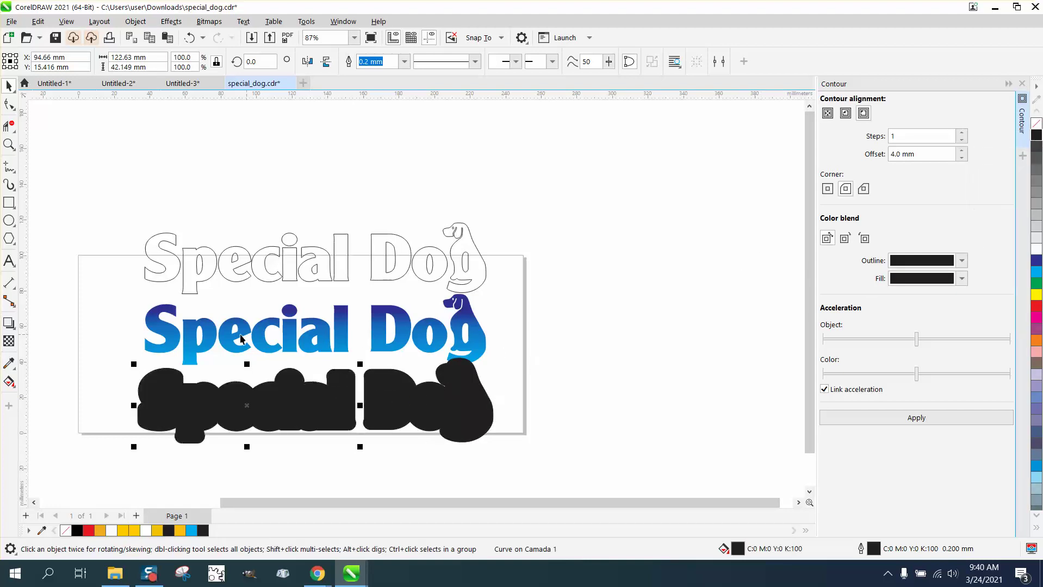
left_click_drag(121, 303, 405, 344)
left_click_drag(535, 365, 517, 381)
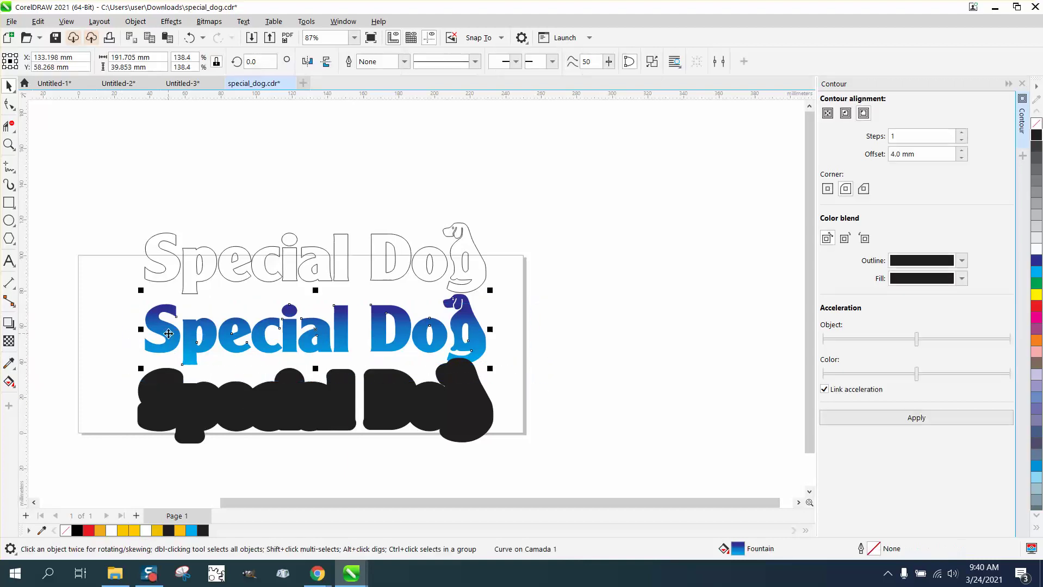
Move the blue lettering down onto the black backing, bring it in front, and zoom in.
key("Down")
key("Down")
key("Down")
key("Down")
key("Down")
key("Down")
key("Down")
key("Down")
key("Down")
key("Down")
key("Down")
key("Down")
key("Down")
key("Down")
key("Down")
key("Down")
key("Down")
key("Down")
key("Down")
key("Down")
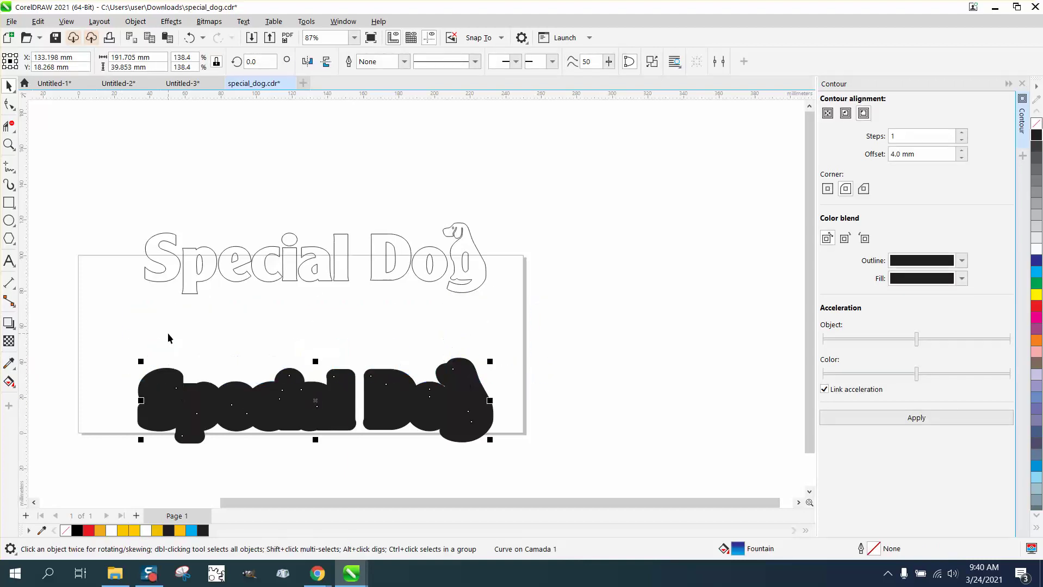
left_click(134, 22)
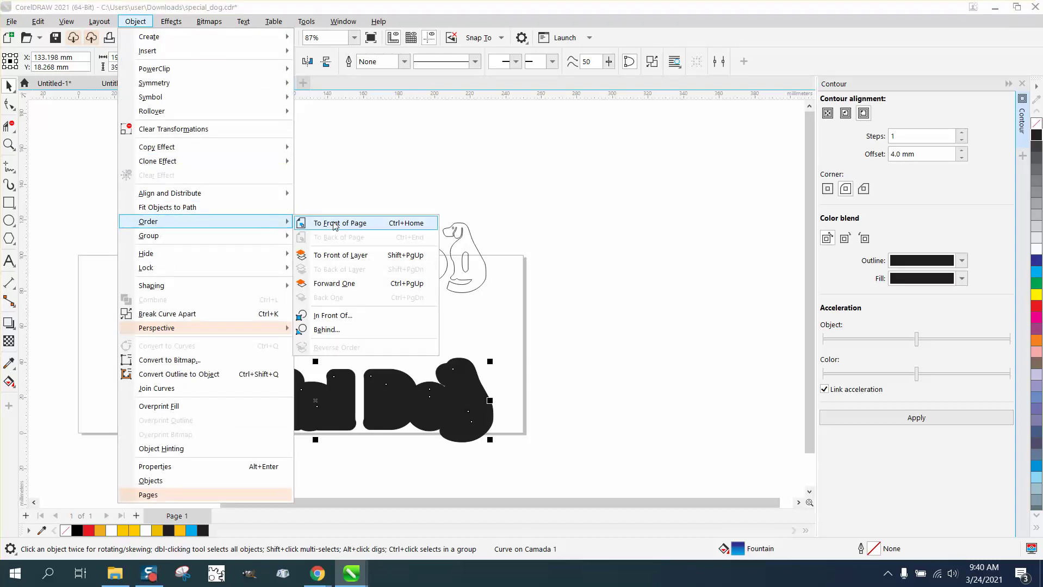
key("shift+Page_Down")
left_click(9, 145)
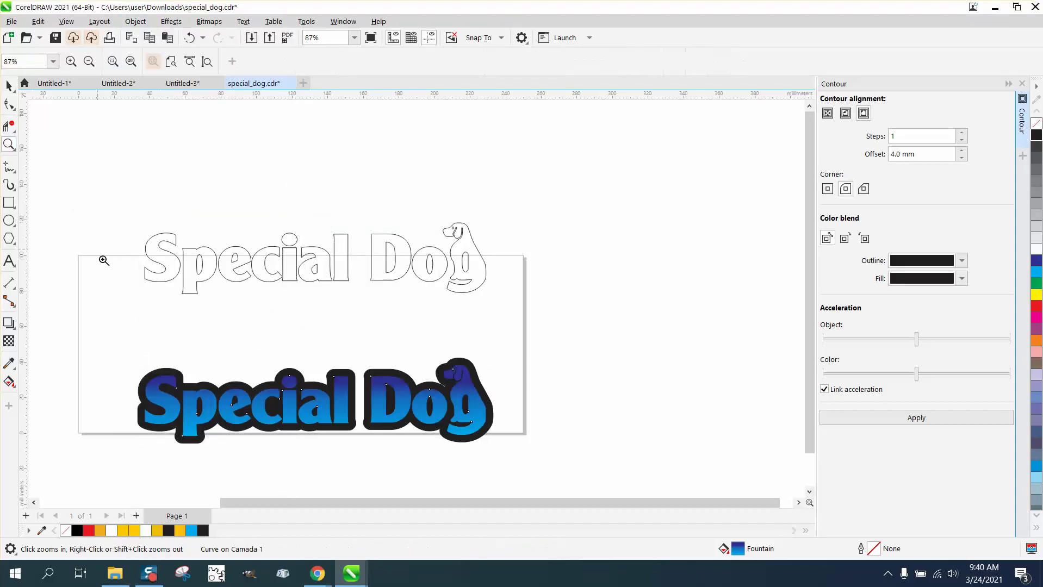
left_click_drag(110, 331, 564, 477)
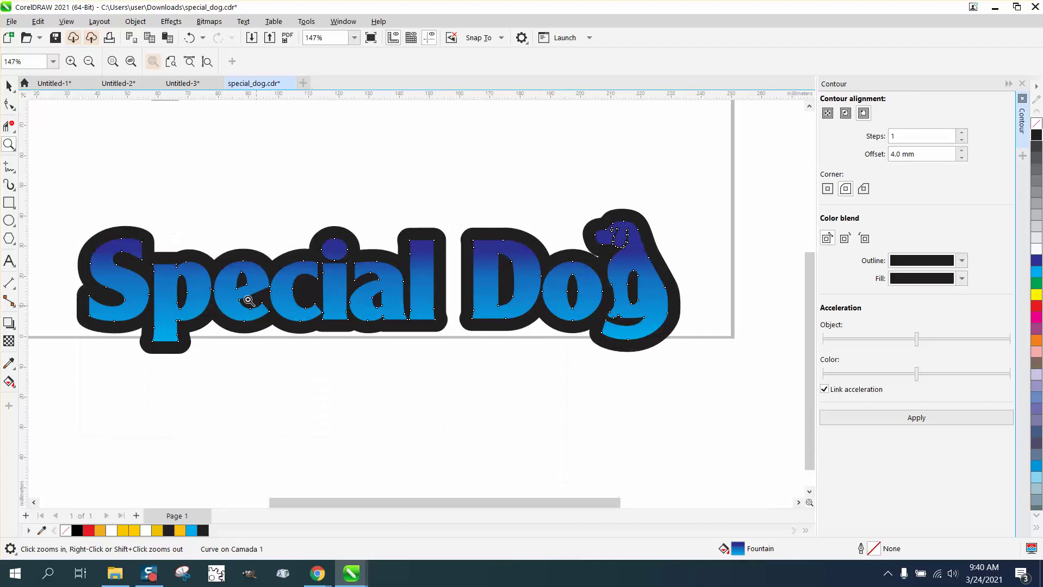
left_click(8, 86)
left_click(112, 149)
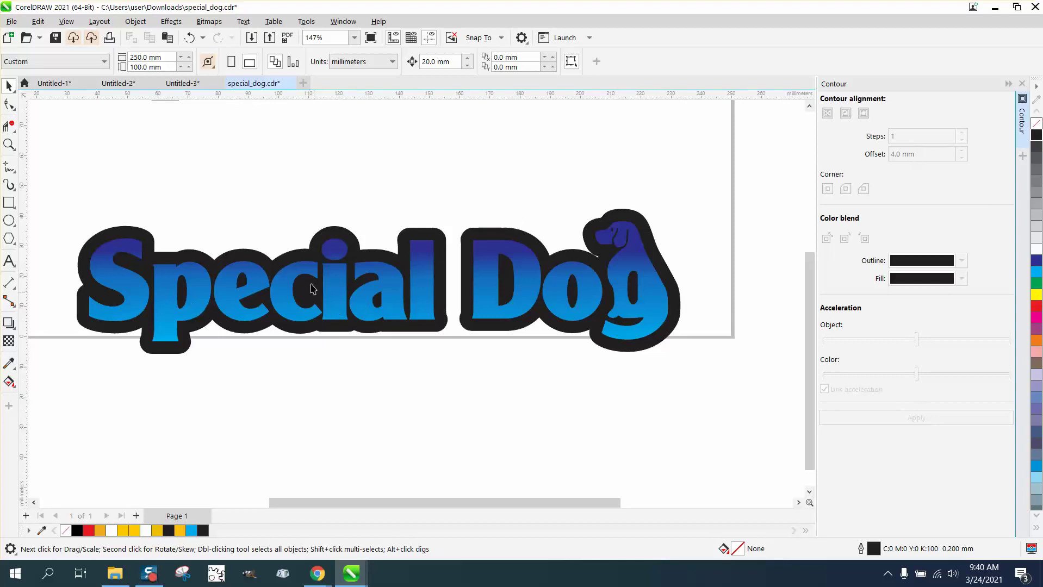
Give the outlined Special Dog copy a one-step outside contour, first 1 mm, then widened to 2.0 mm.
scroll(279, 279, "down", 1)
scroll(279, 279, "down", 2)
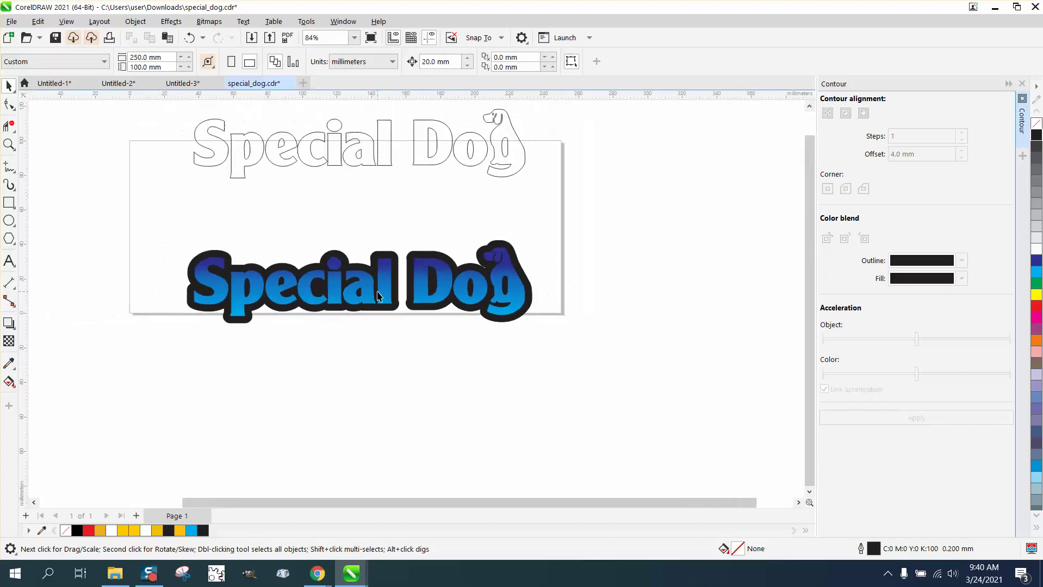
left_click(381, 166)
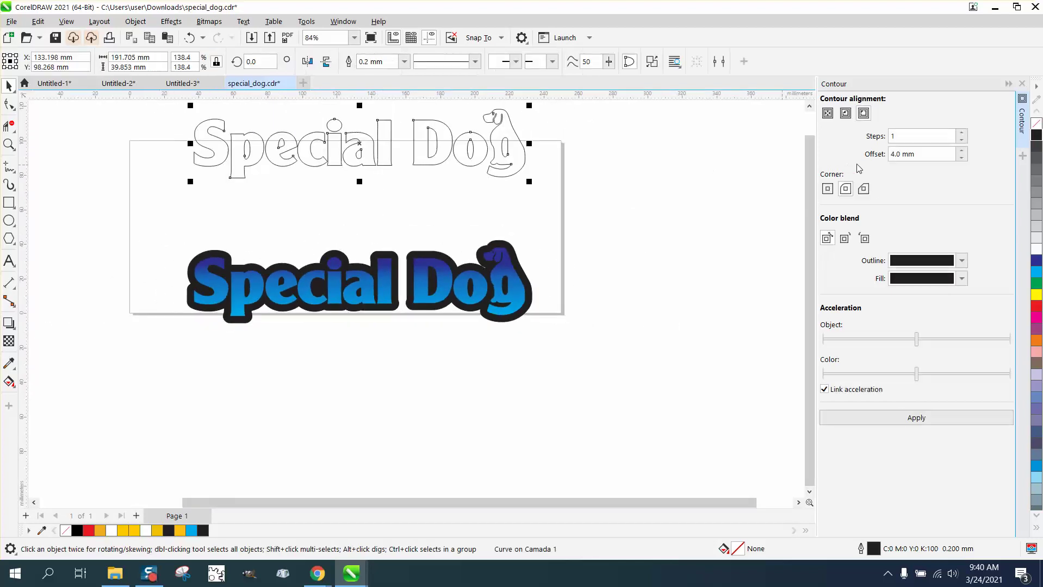
left_click(921, 153)
type("1")
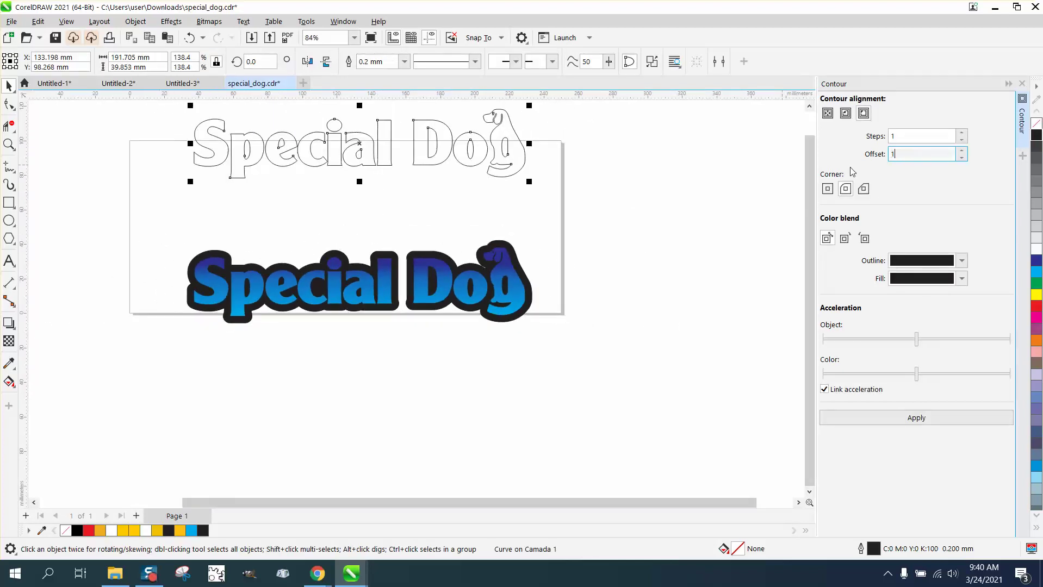
left_click(918, 418)
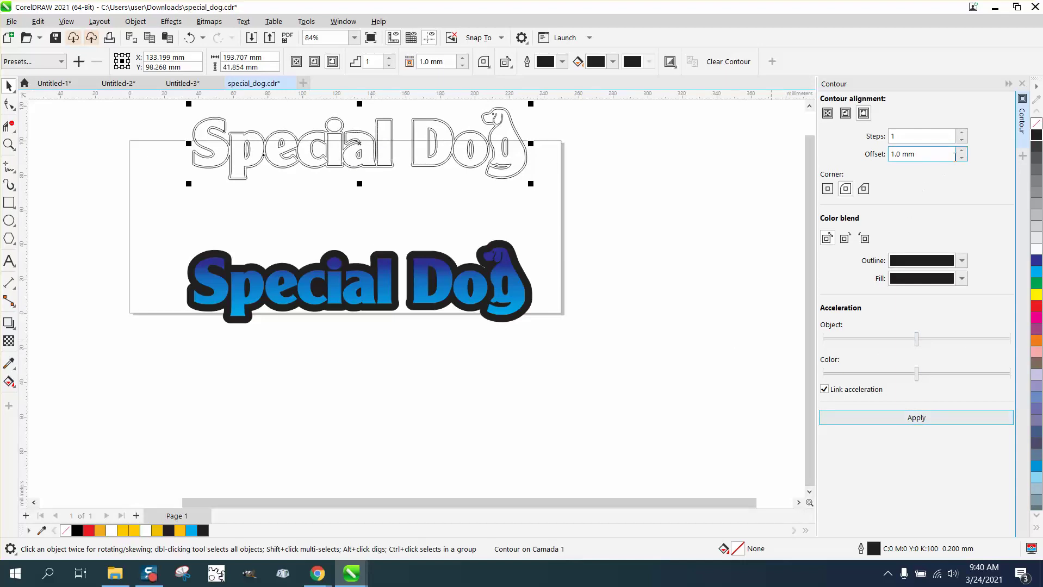
left_click_drag(951, 153, 865, 157)
type("2")
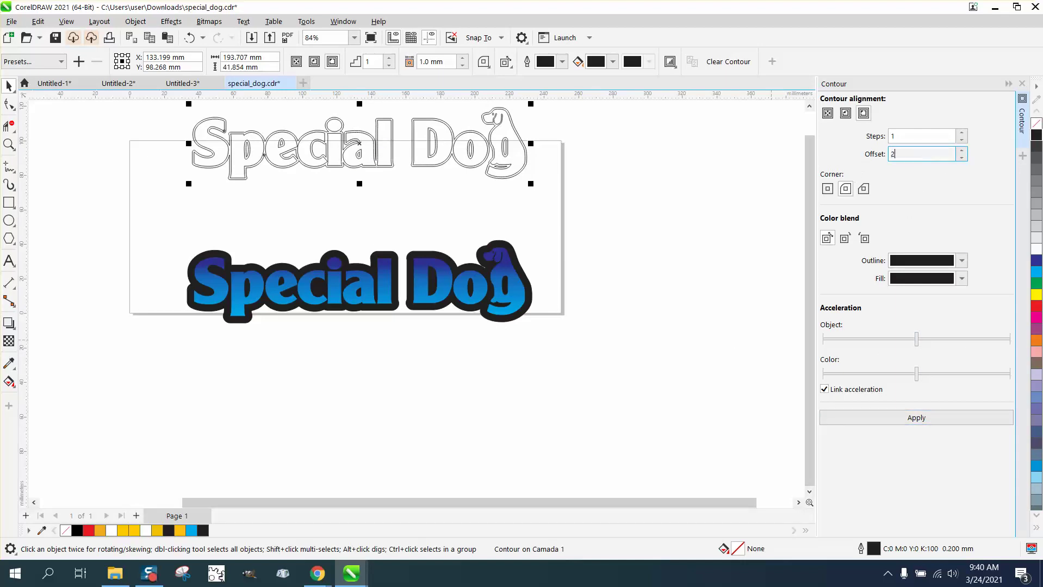
left_click(924, 421)
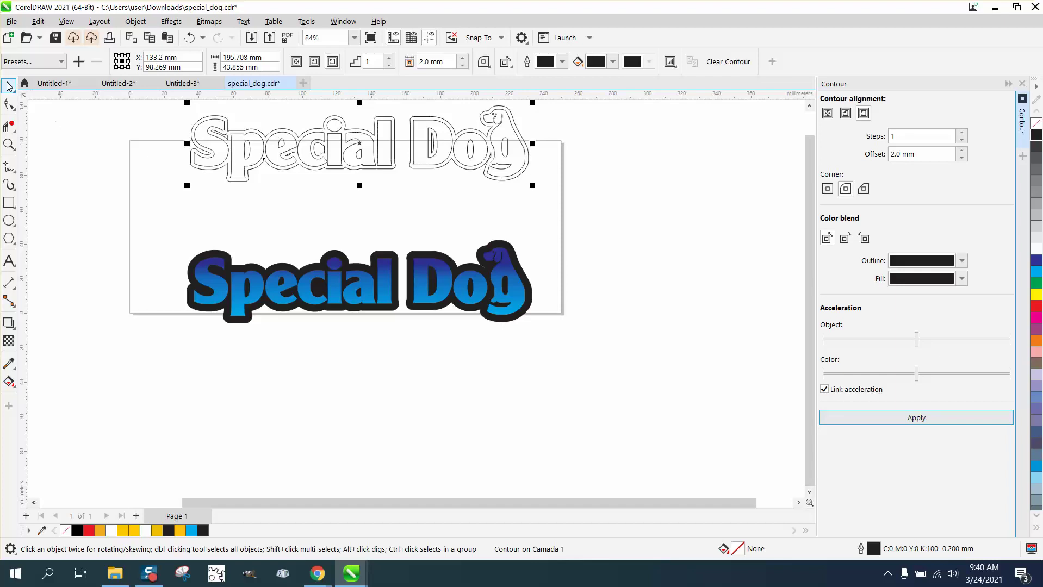
Break the 2.0 mm contour apart and drag the rounded outline below the blue logo.
left_click(137, 22)
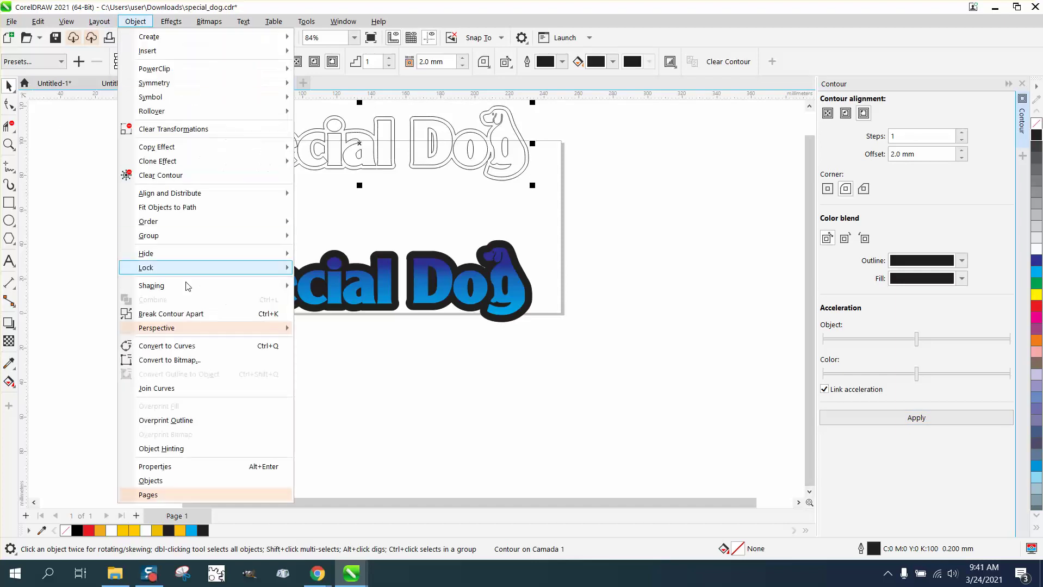
left_click(191, 313)
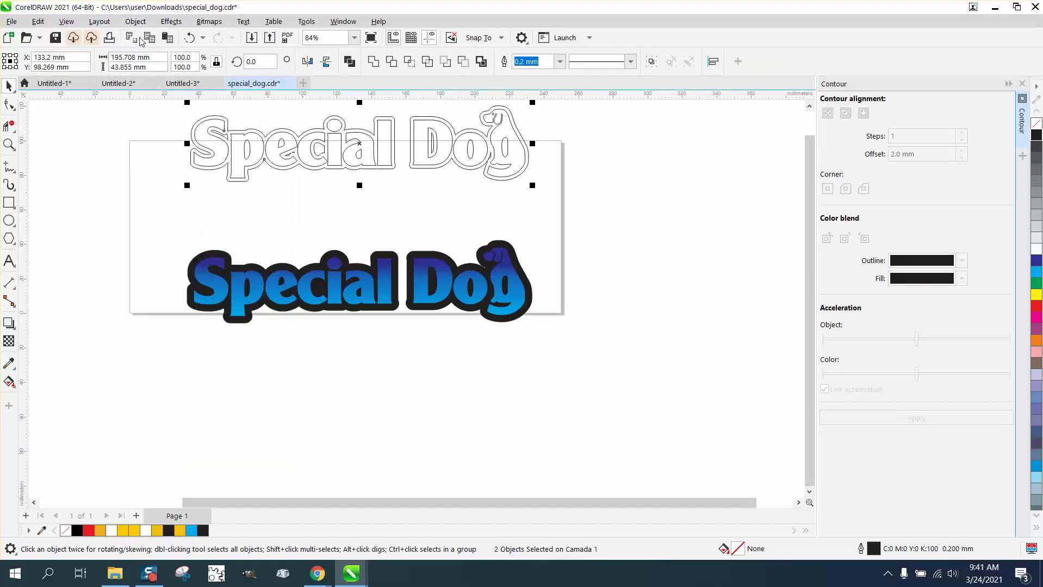
left_click(135, 22)
left_click(363, 194)
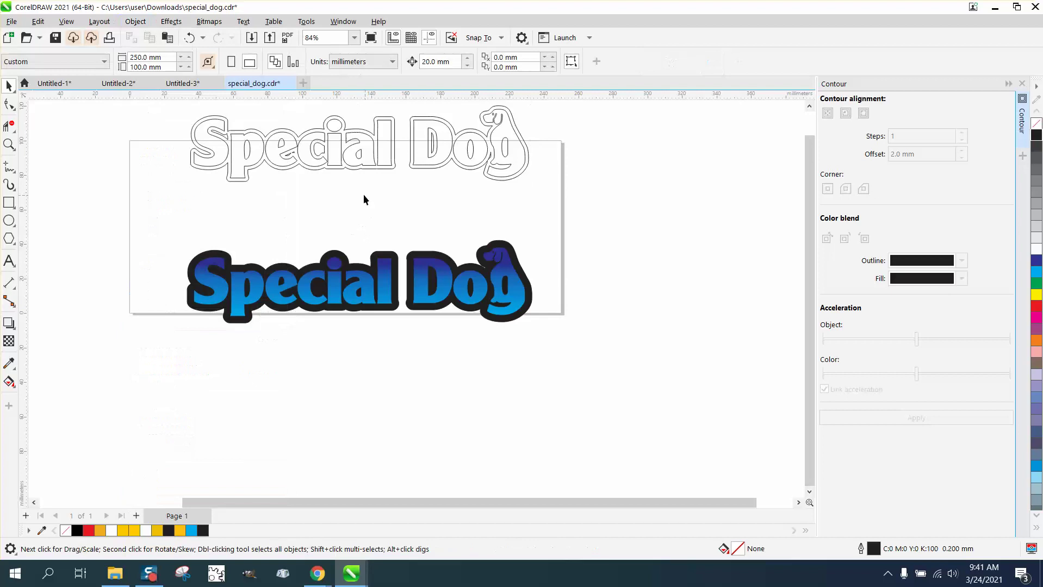
left_click_drag(365, 169, 361, 403)
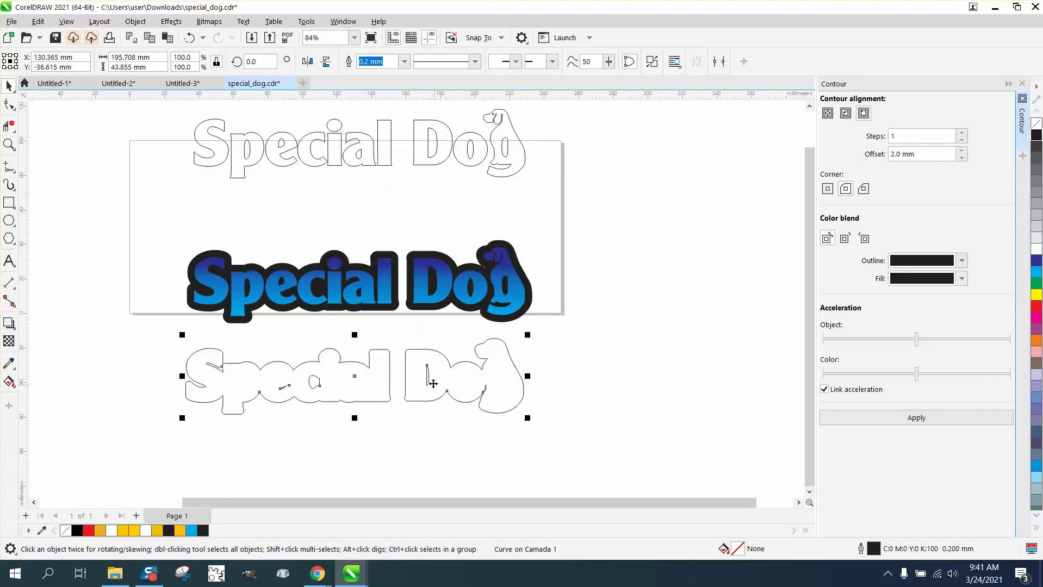
Split the contour outline, nudge the Special and Dog shapes up, and delete the leftover fragments.
left_click(135, 22)
left_click(161, 311)
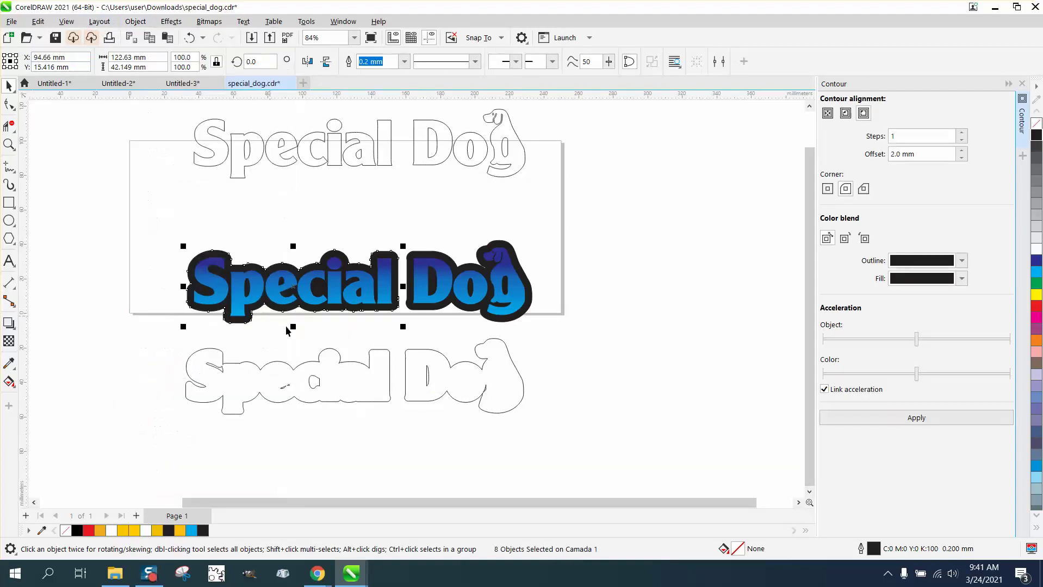
left_click(331, 353)
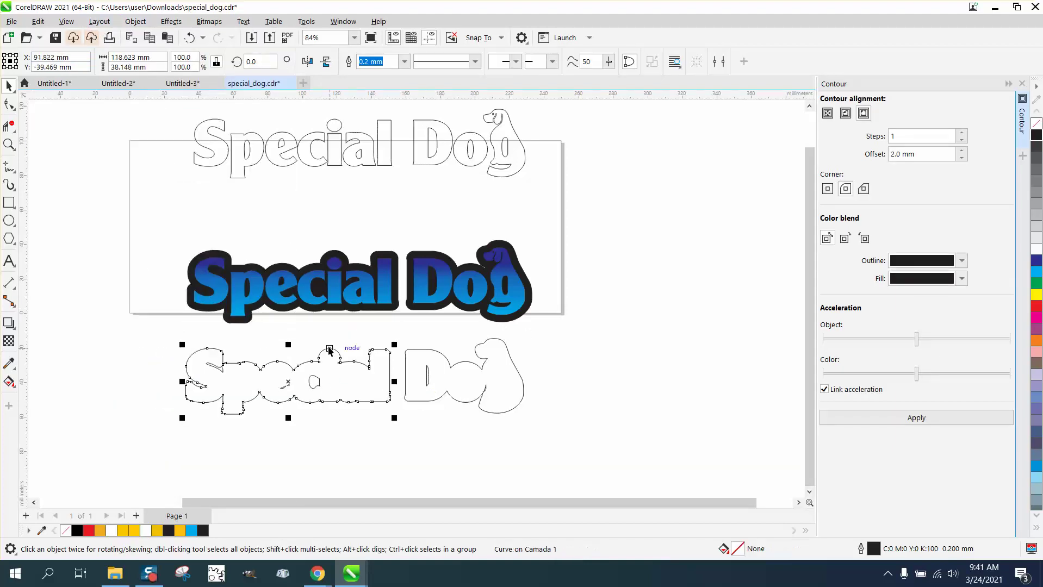
key("Up")
key("Up")
key("Up")
key("Up")
key("Up")
key("Up")
key("Up")
key("Up")
key("Up")
key("Up")
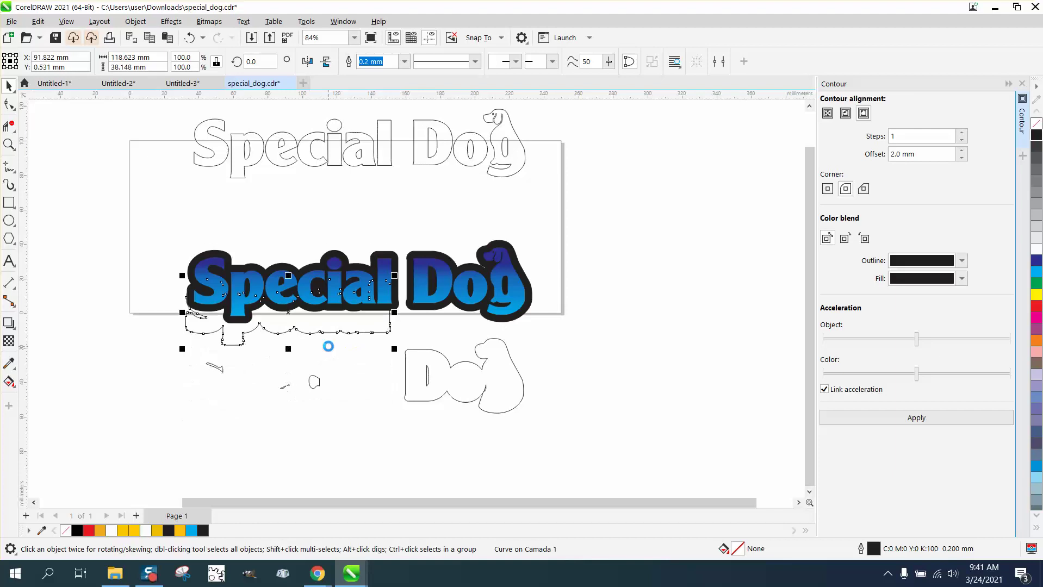
left_click(462, 379)
key("Up")
key("Up")
key("Up")
key("Up")
key("Up")
key("Up")
key("Up")
key("Up")
key("Up")
key("Up")
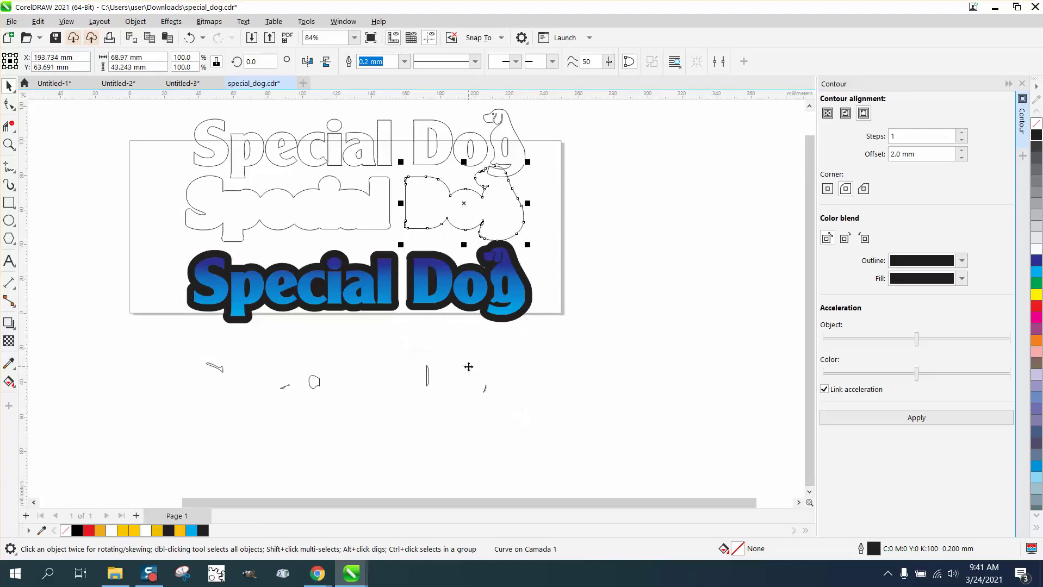
key("ctrl+z")
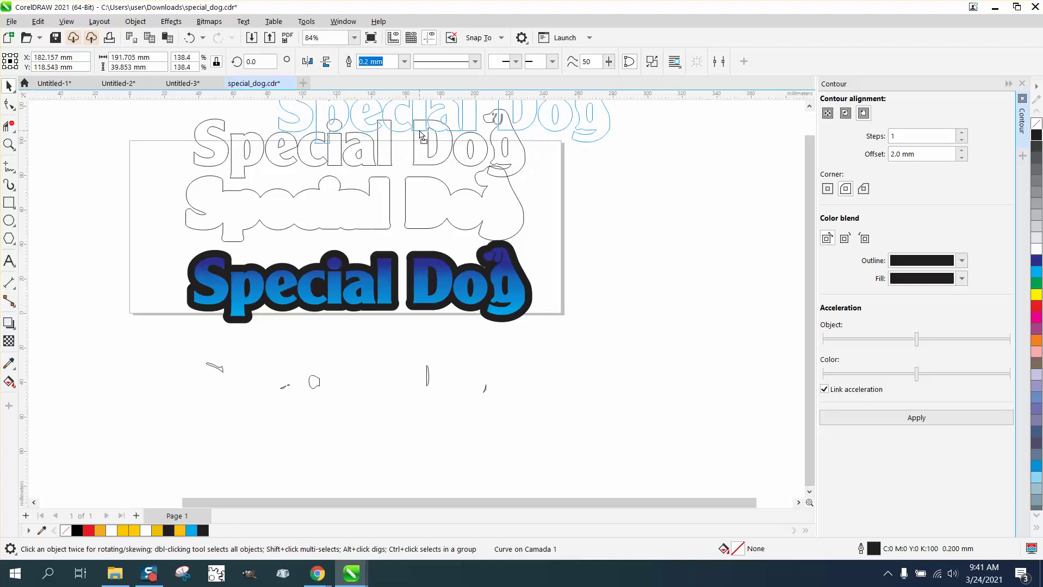
left_click_drag(164, 331, 570, 425)
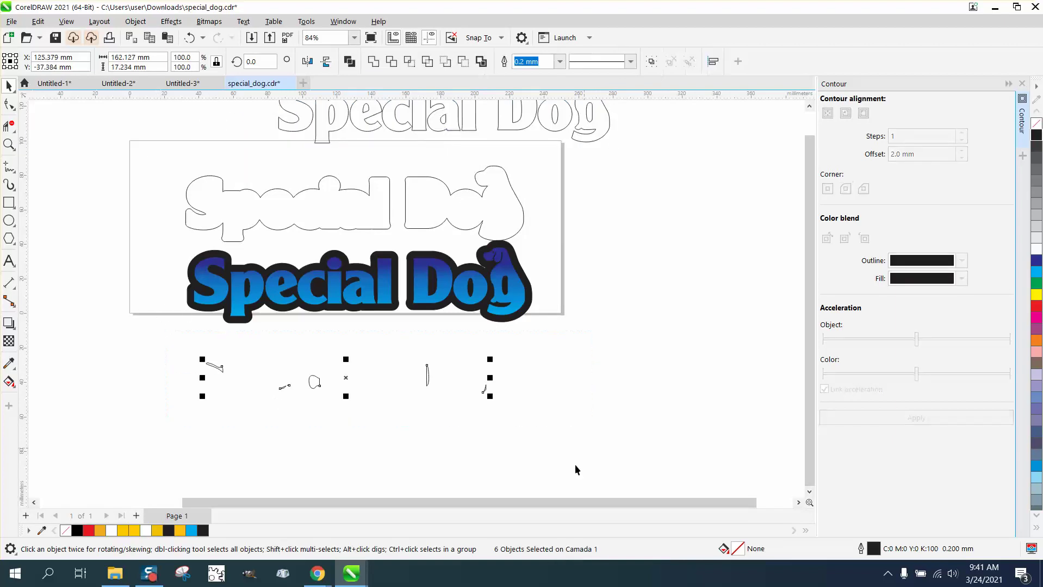
key("Delete")
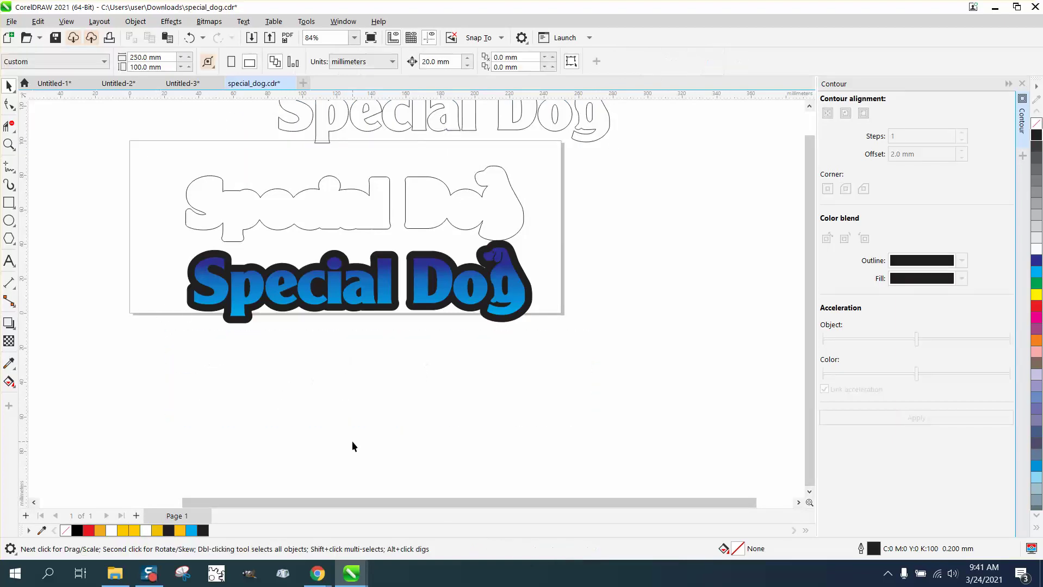
Zoom in on the logo and select the lettering with the Interactive Fill tool.
left_click(9, 145)
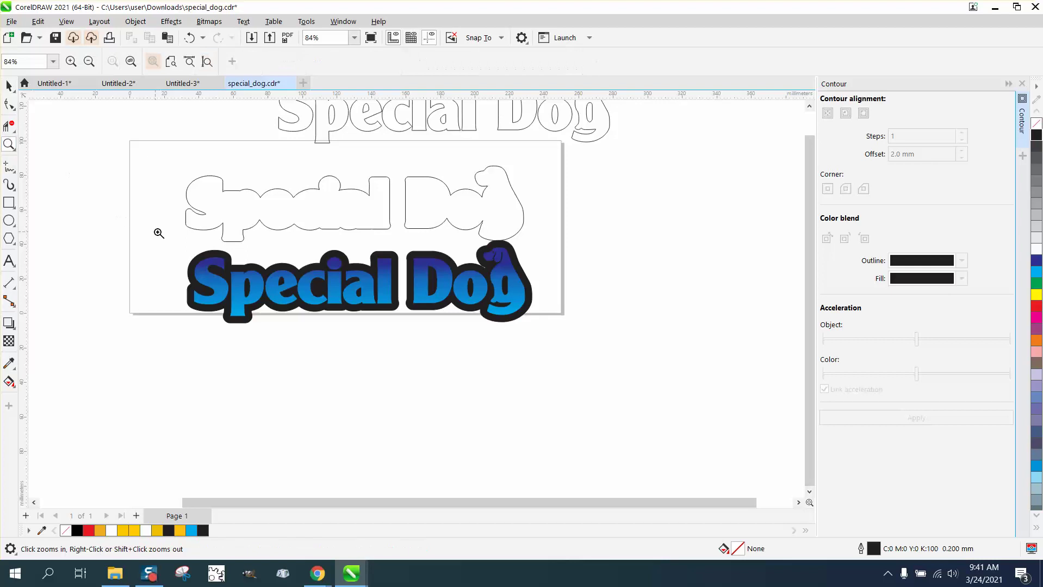
left_click_drag(161, 234, 623, 359)
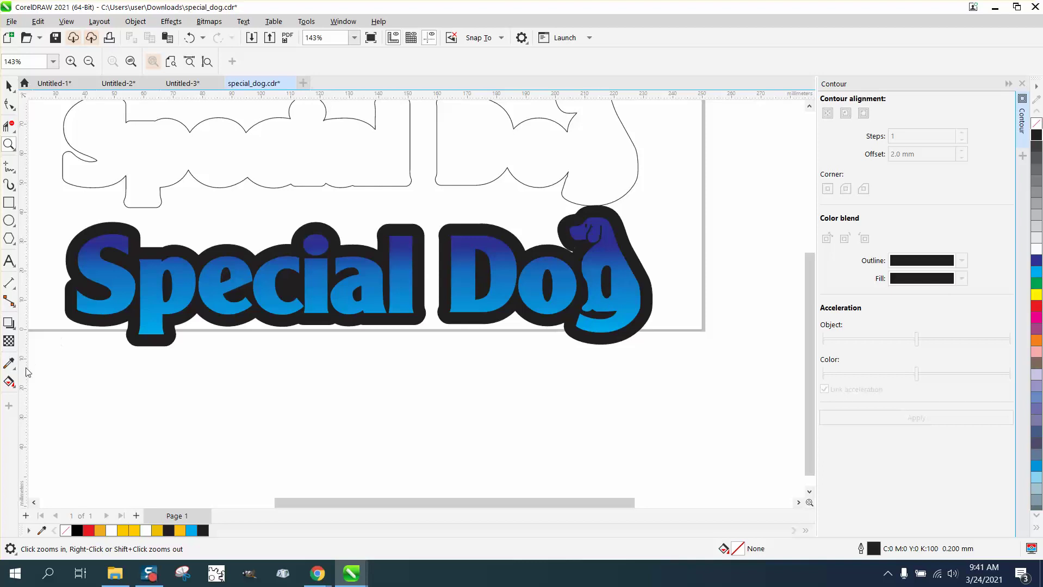
left_click(15, 389)
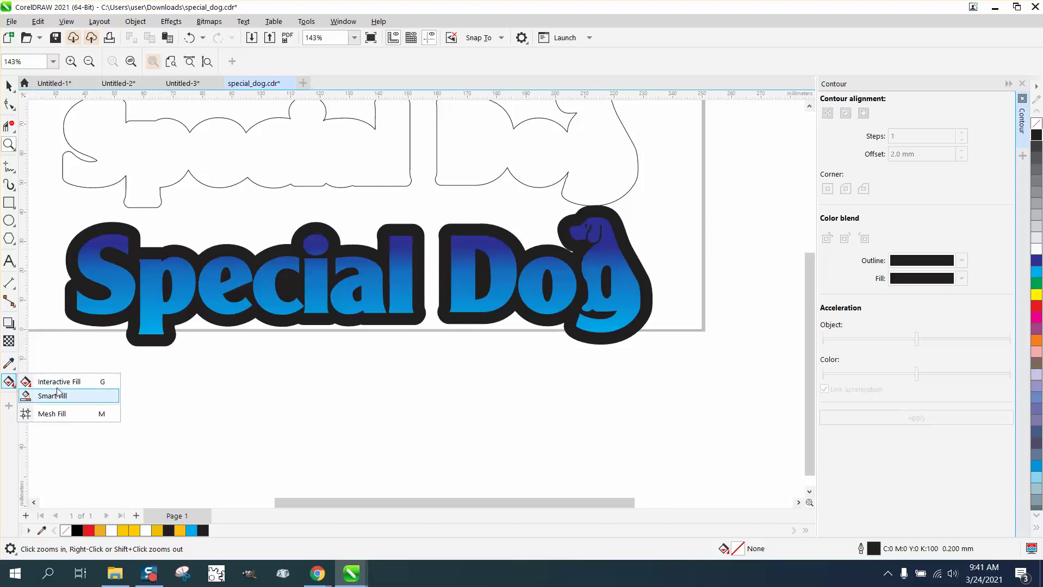
left_click(44, 380)
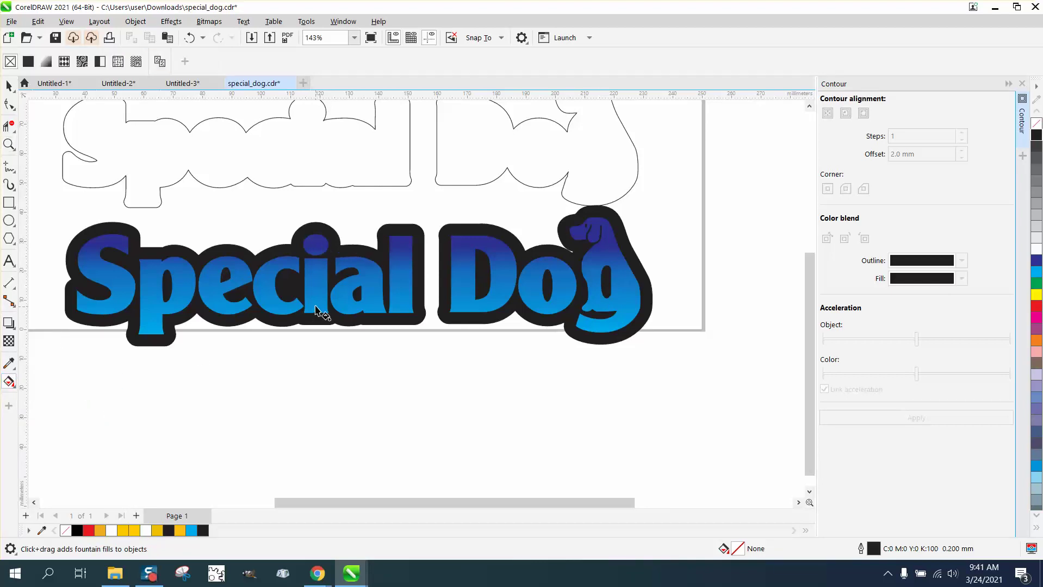
left_click(321, 313)
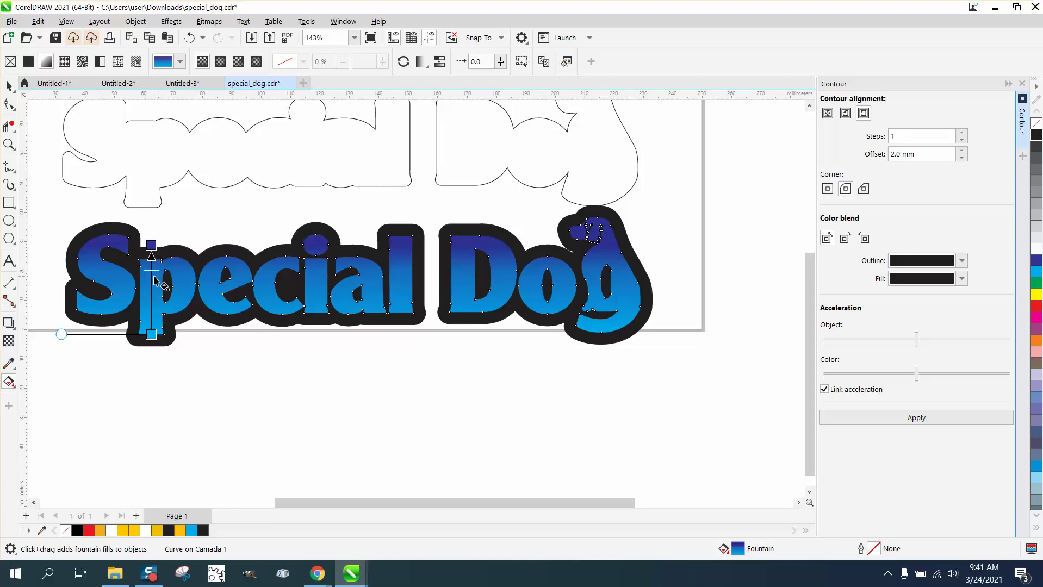
Drop cyan and dark blue onto the fountain fill nodes, undoing a solid dark blue result.
left_click_drag(1040, 272, 151, 245)
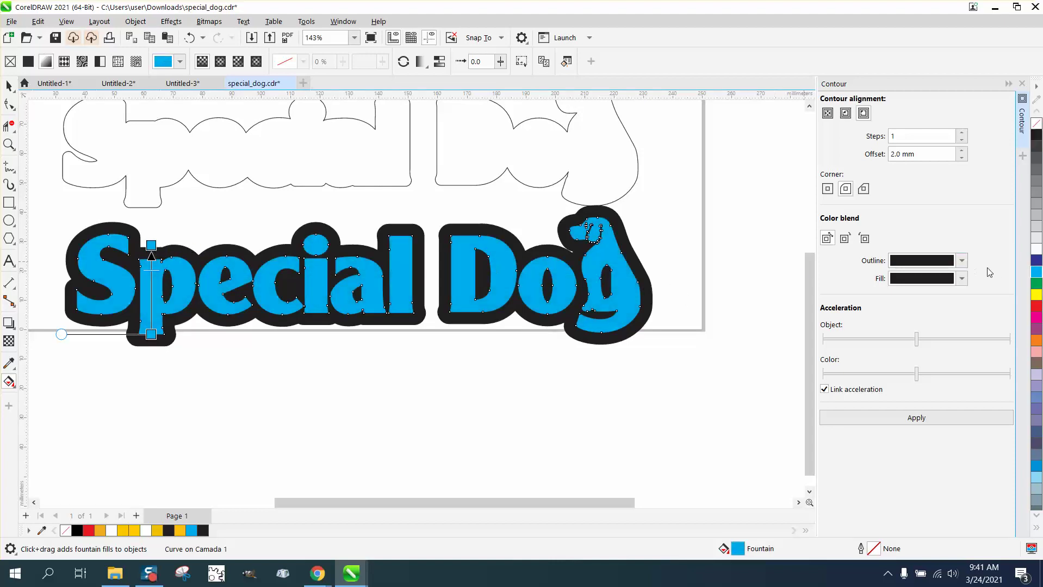
left_click(1037, 261)
left_click_drag(1008, 272, 152, 334)
key("ctrl+z")
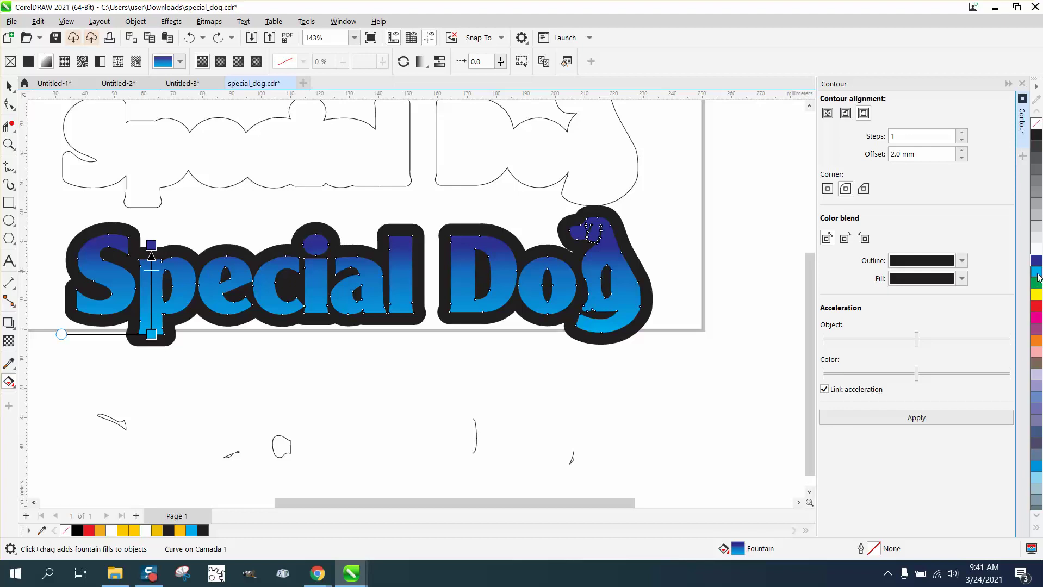
left_click_drag(1037, 276, 152, 246)
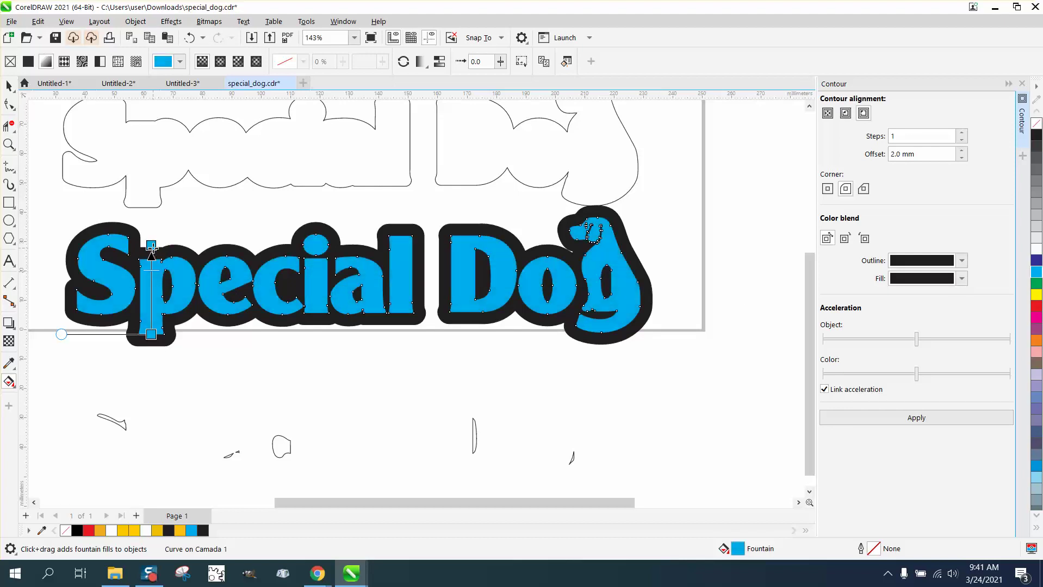
Undo and redo the earlier cyan fill change while checking the bottom node's colour options.
key("ctrl+z")
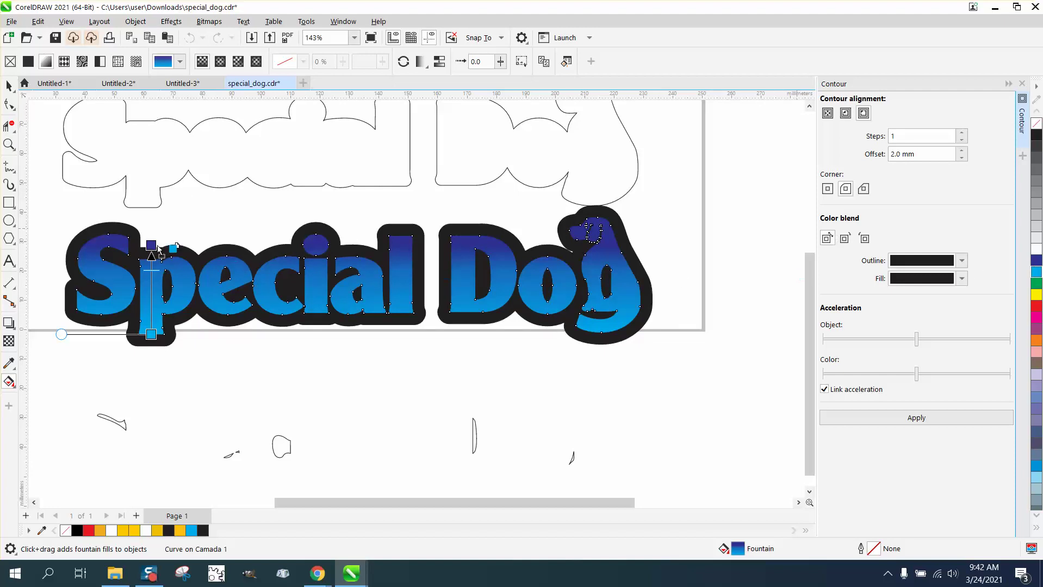
key("ctrl+shift+z")
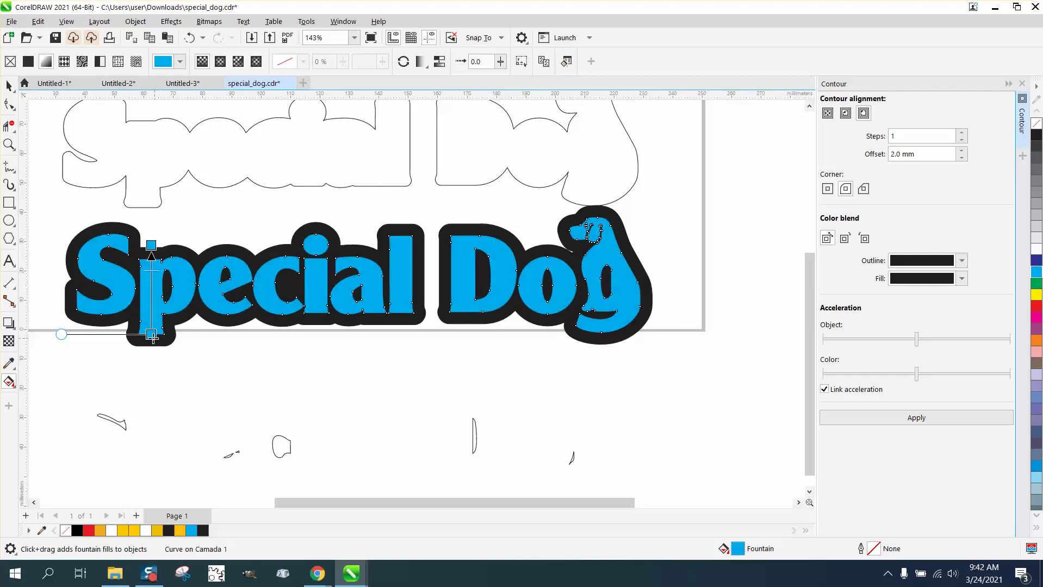
left_click(152, 335)
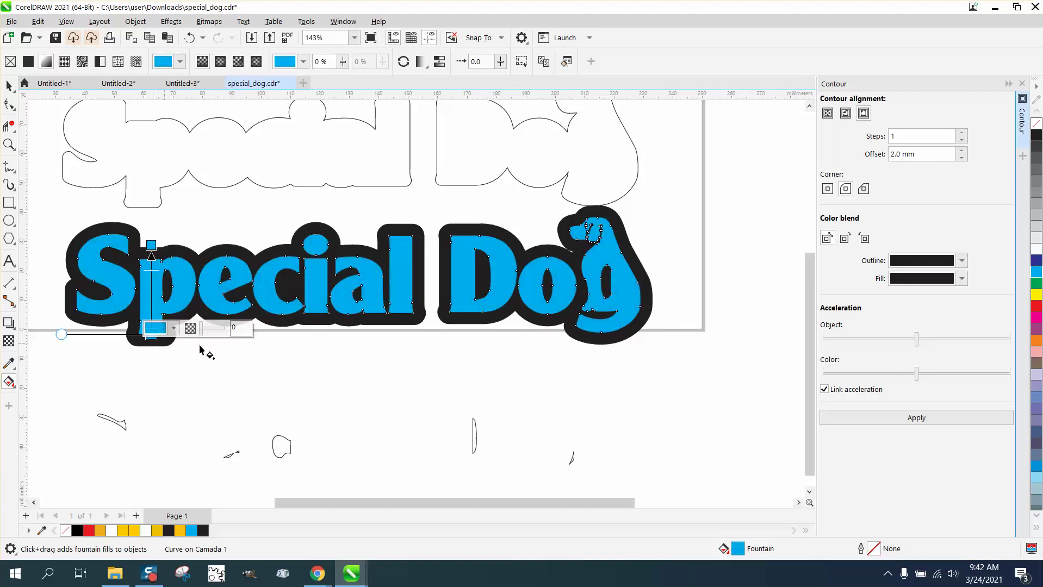
key("ctrl+z")
left_click(173, 328)
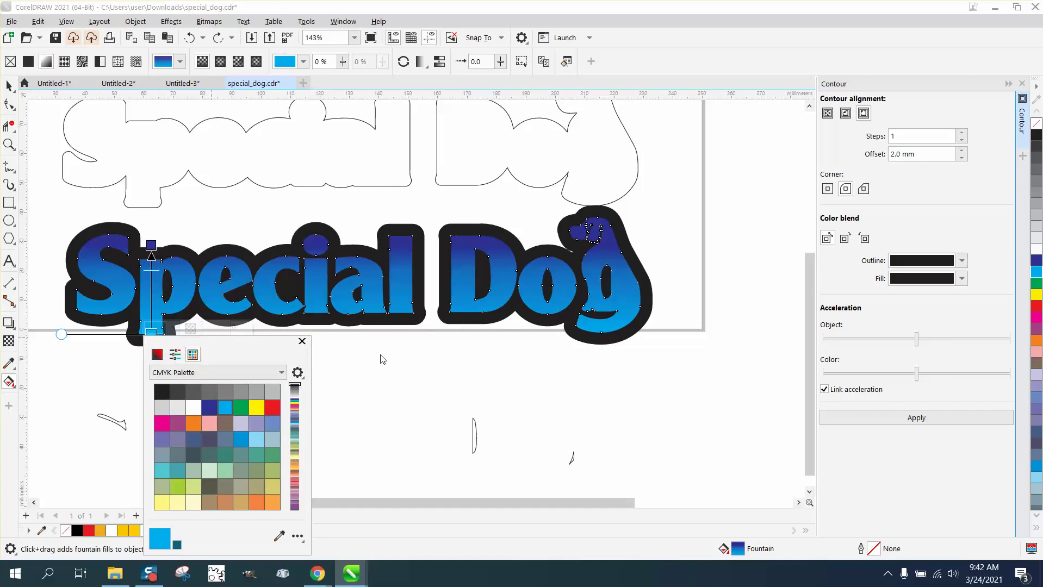
left_click(388, 366)
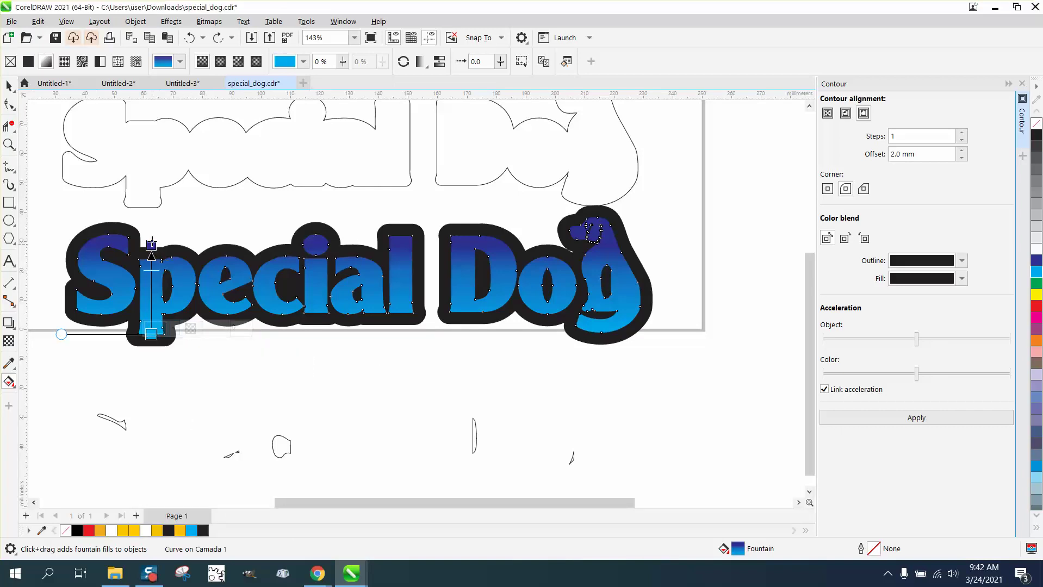
Raise the fill's top node and make it cyan, with a dark blue bottom node.
left_click_drag(151, 245, 151, 225)
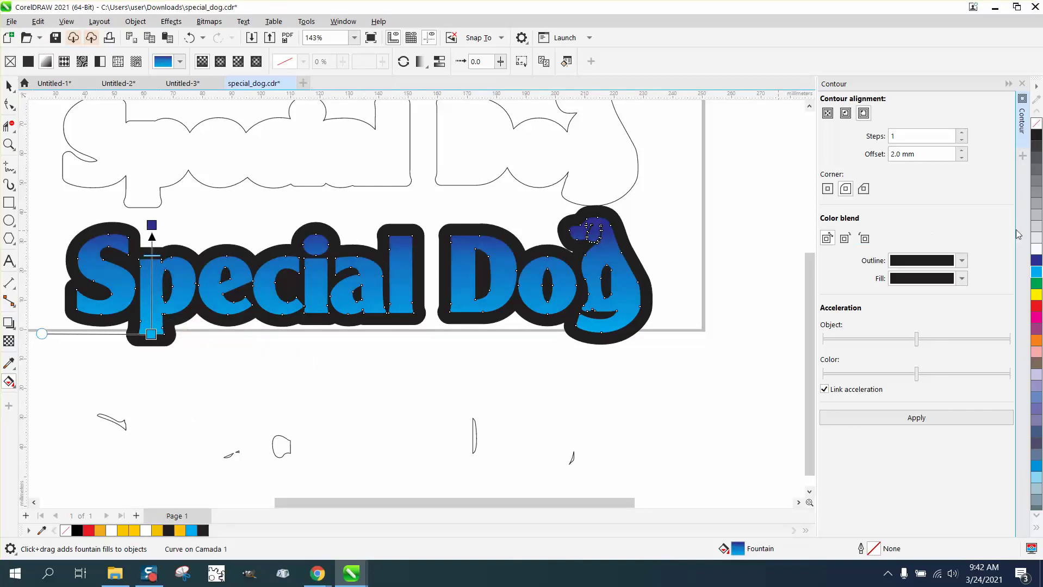
left_click_drag(1037, 276, 152, 225)
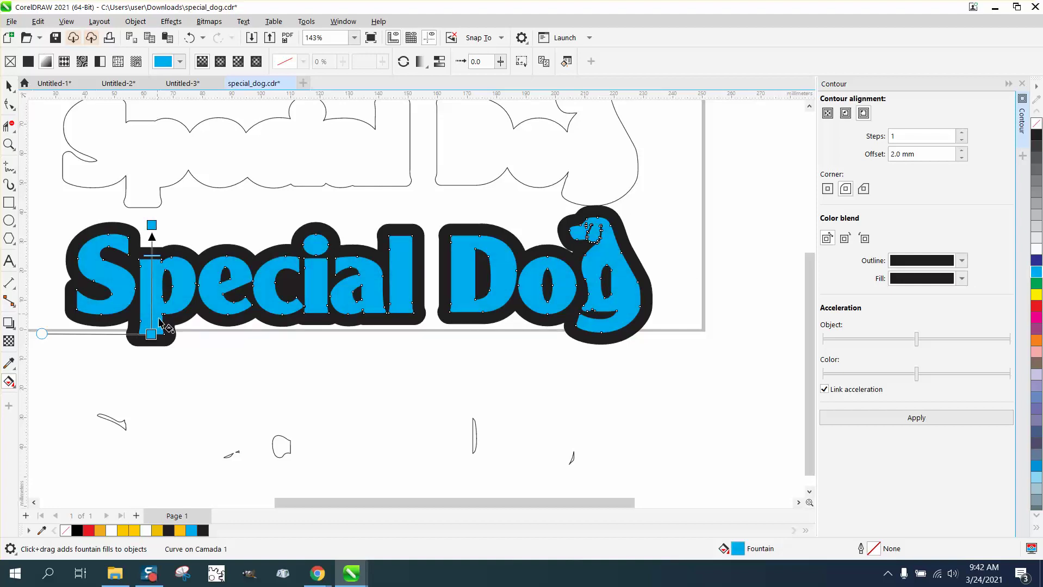
left_click(152, 335)
left_click(173, 328)
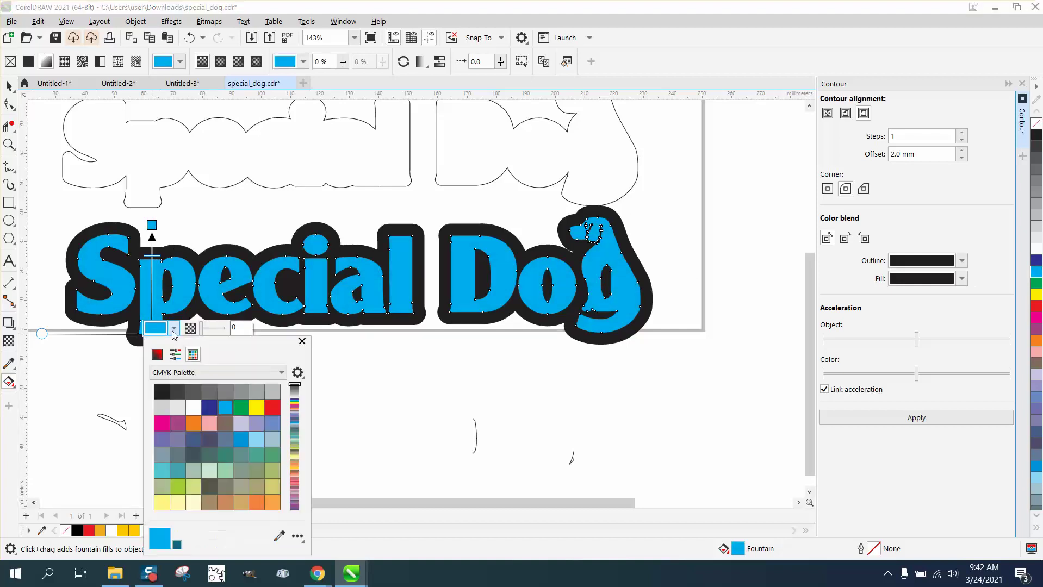
left_click(212, 410)
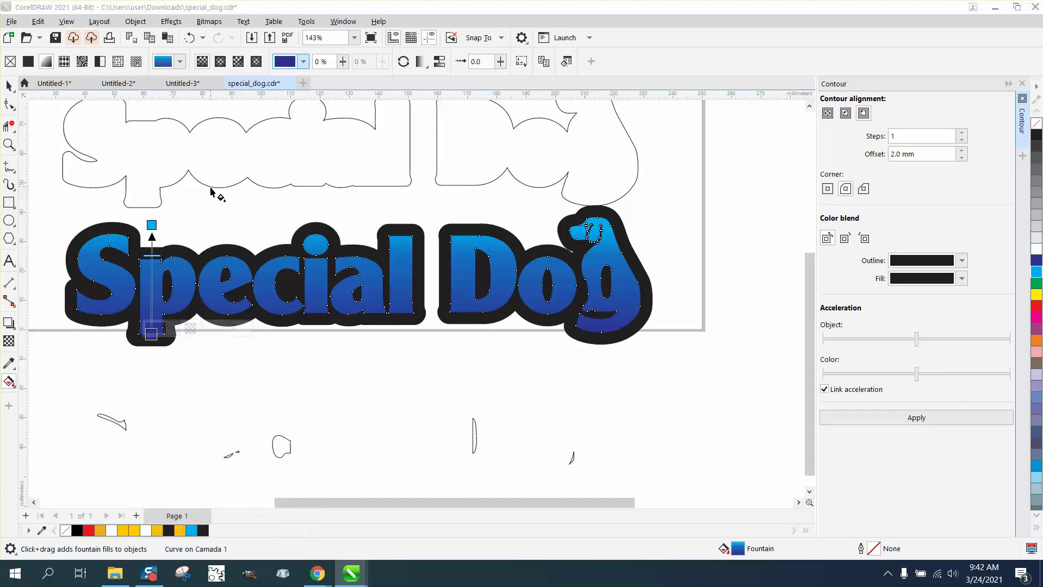
key("space")
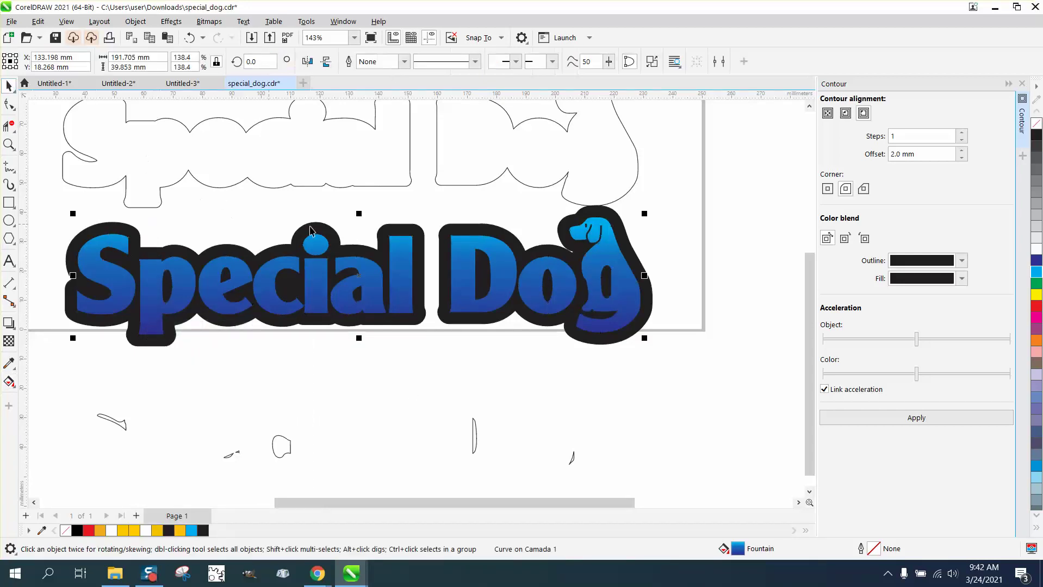
left_click(600, 405)
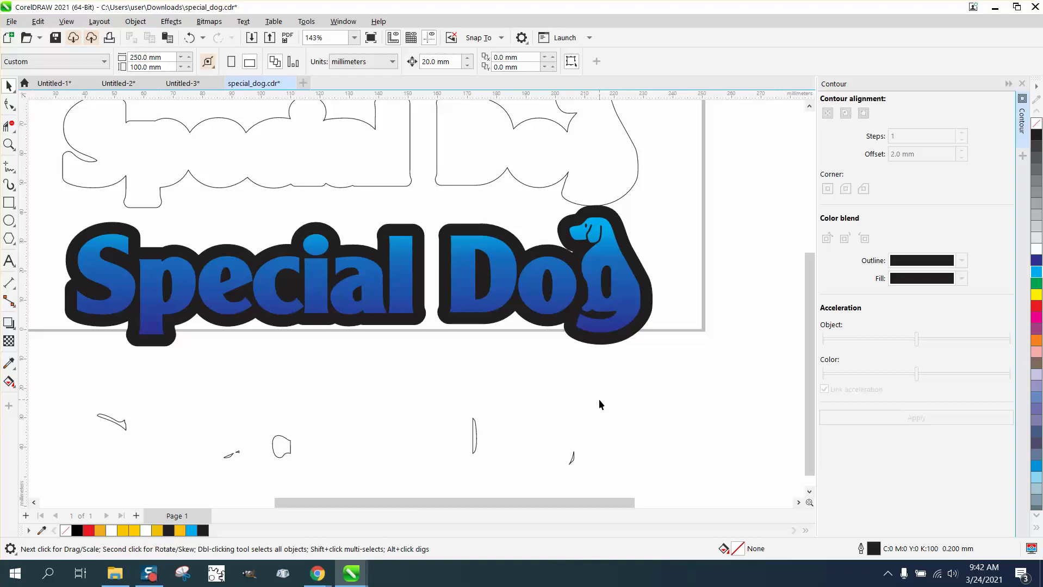